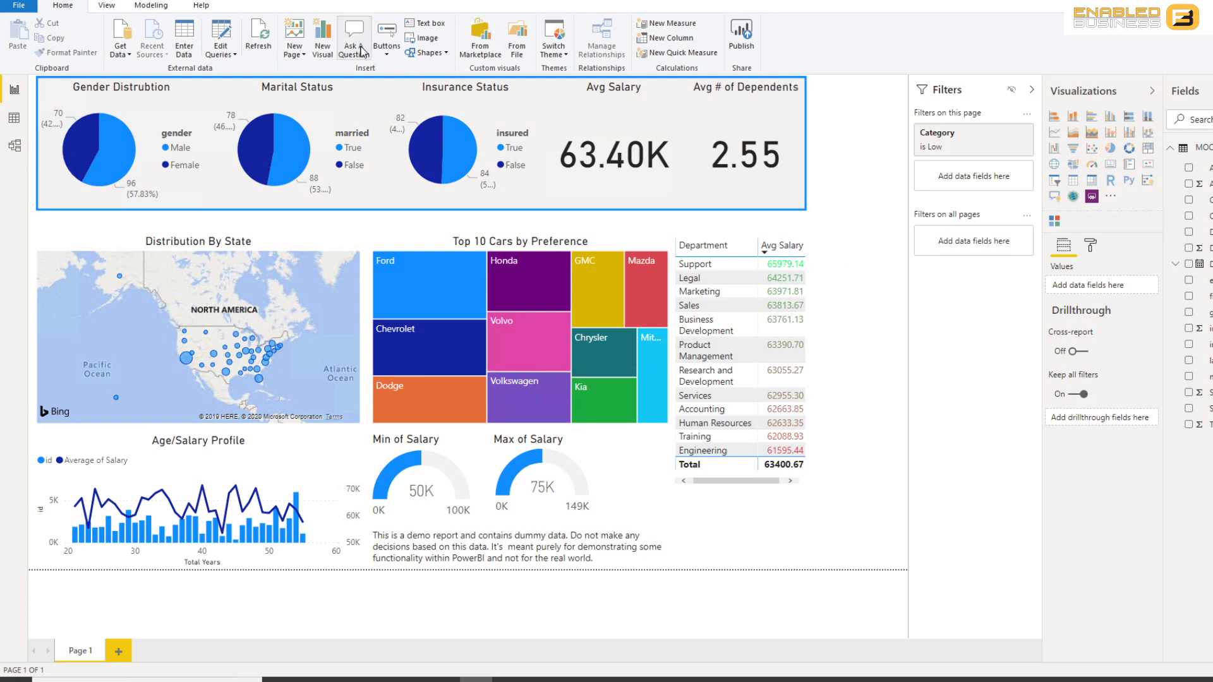
# - Insert a blank button and place it right of the top summary cards
pyautogui.click(387, 55)
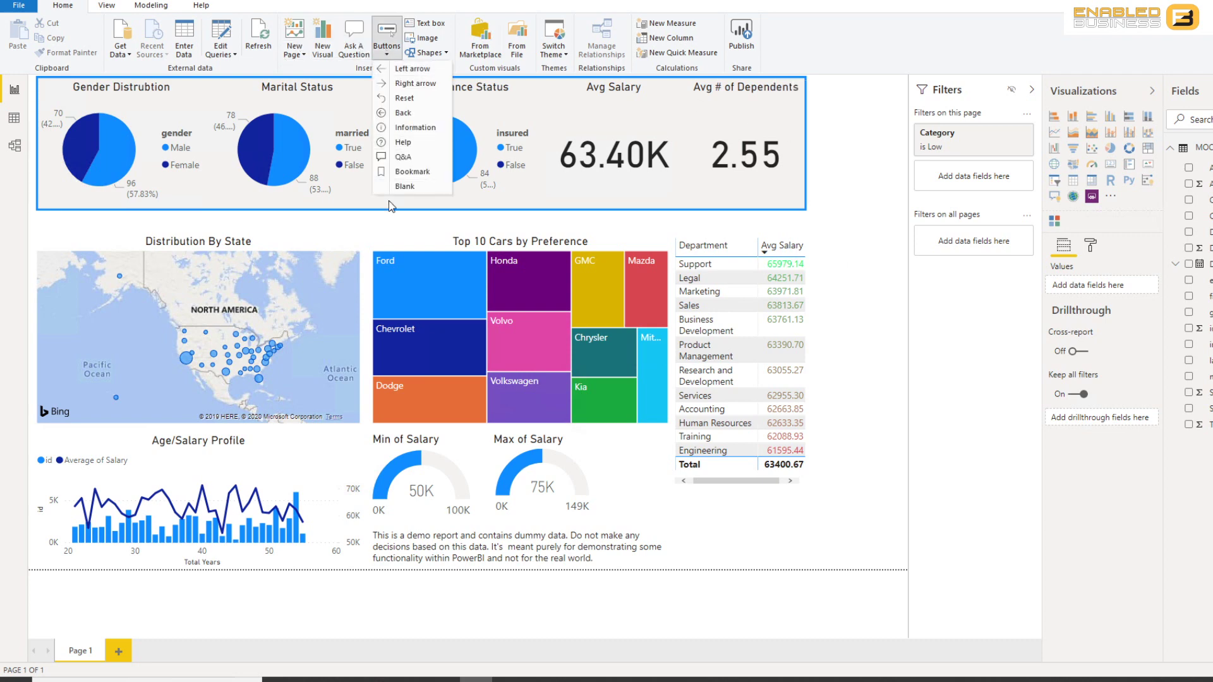
pyautogui.click(405, 187)
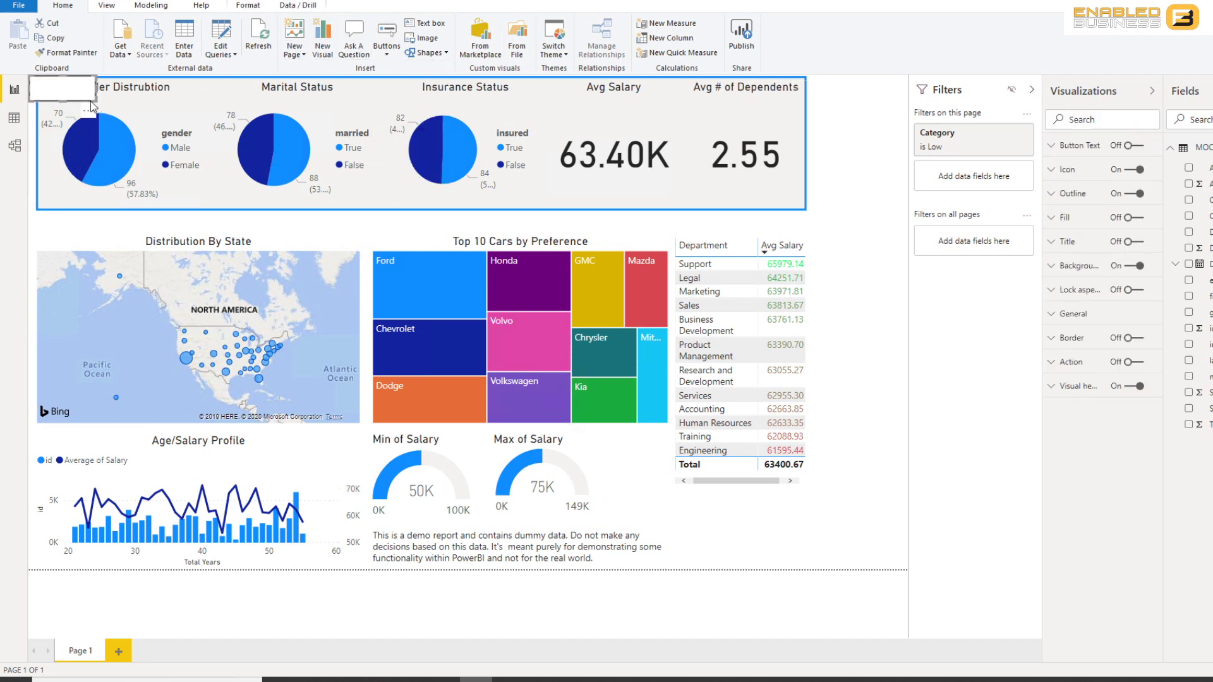
pyautogui.moveTo(70, 98); pyautogui.dragTo(865, 176)
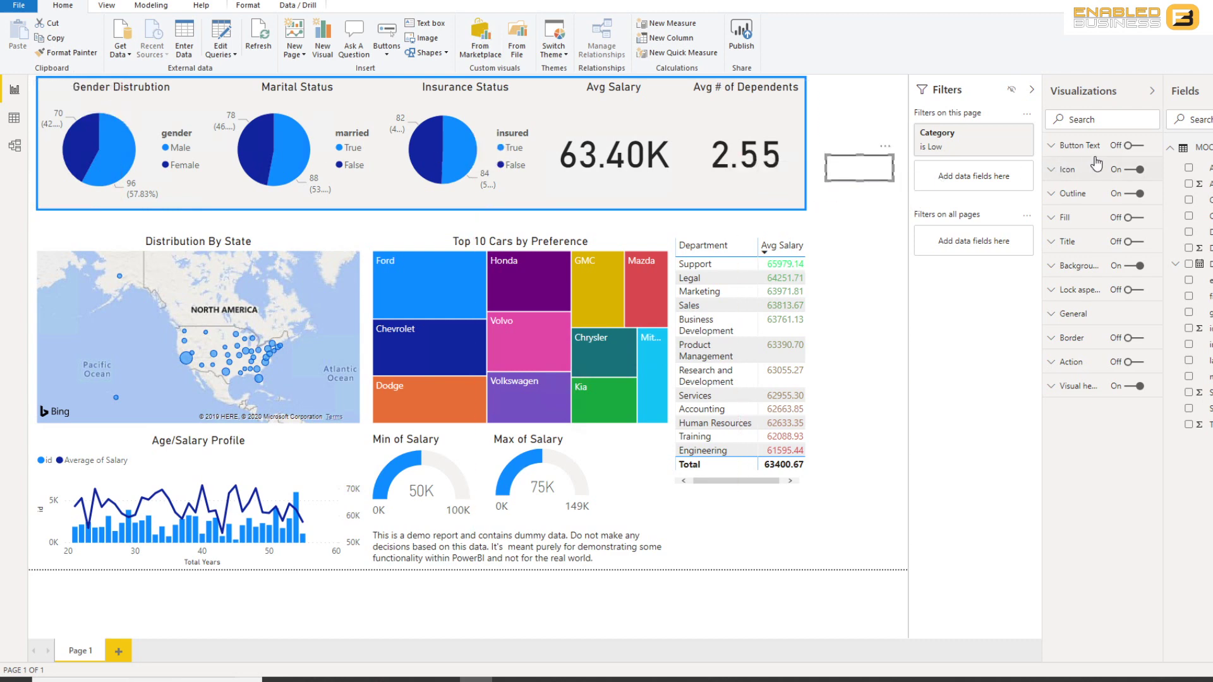
# - Turn on the button text and label the button Reset
pyautogui.click(1130, 147)
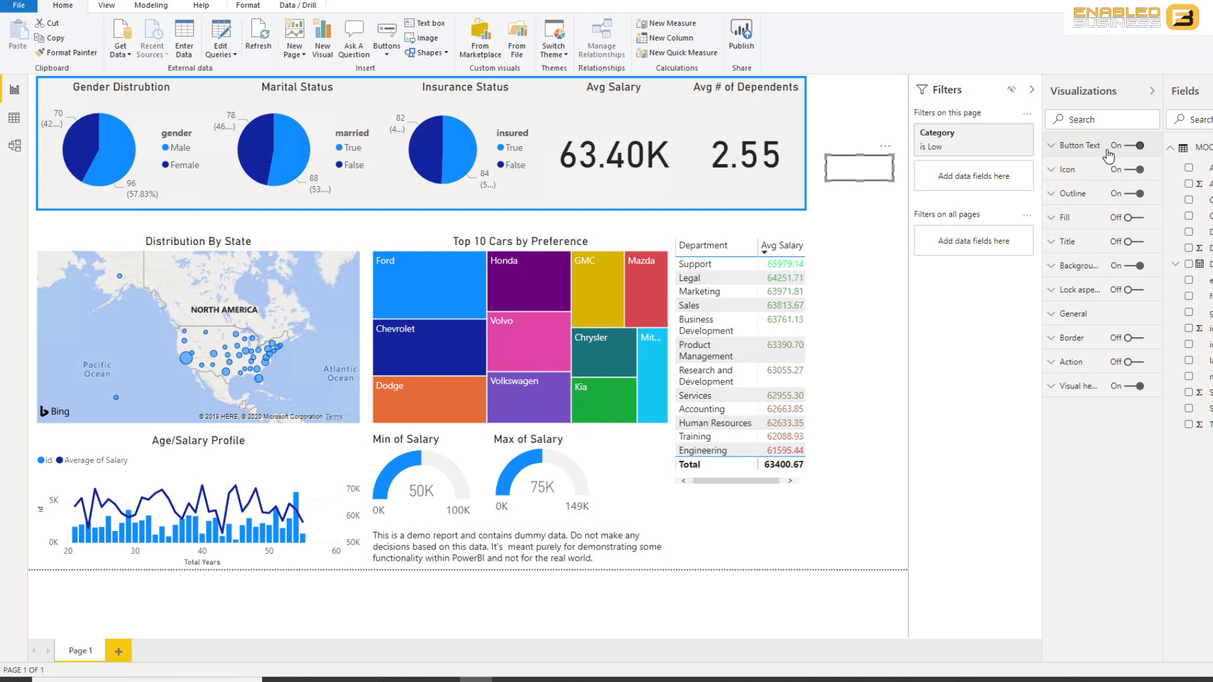
pyautogui.click(1050, 146)
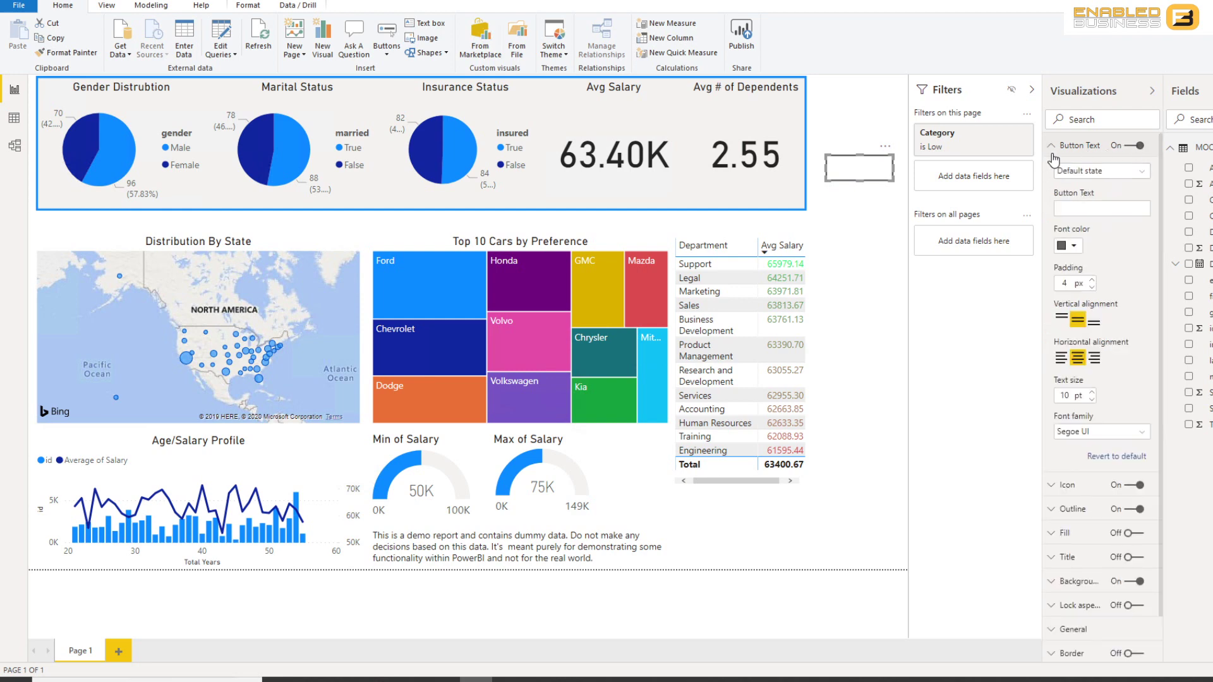
pyautogui.click(1074, 209)
pyautogui.write('Reset')
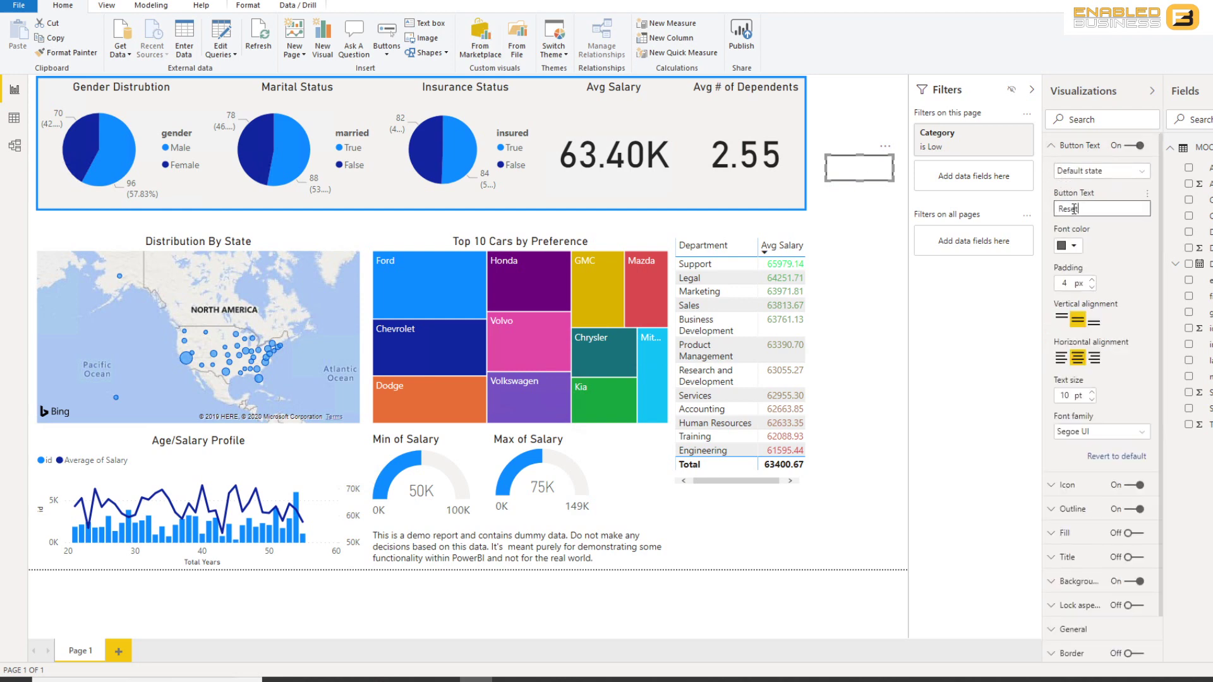
pyautogui.click(861, 224)
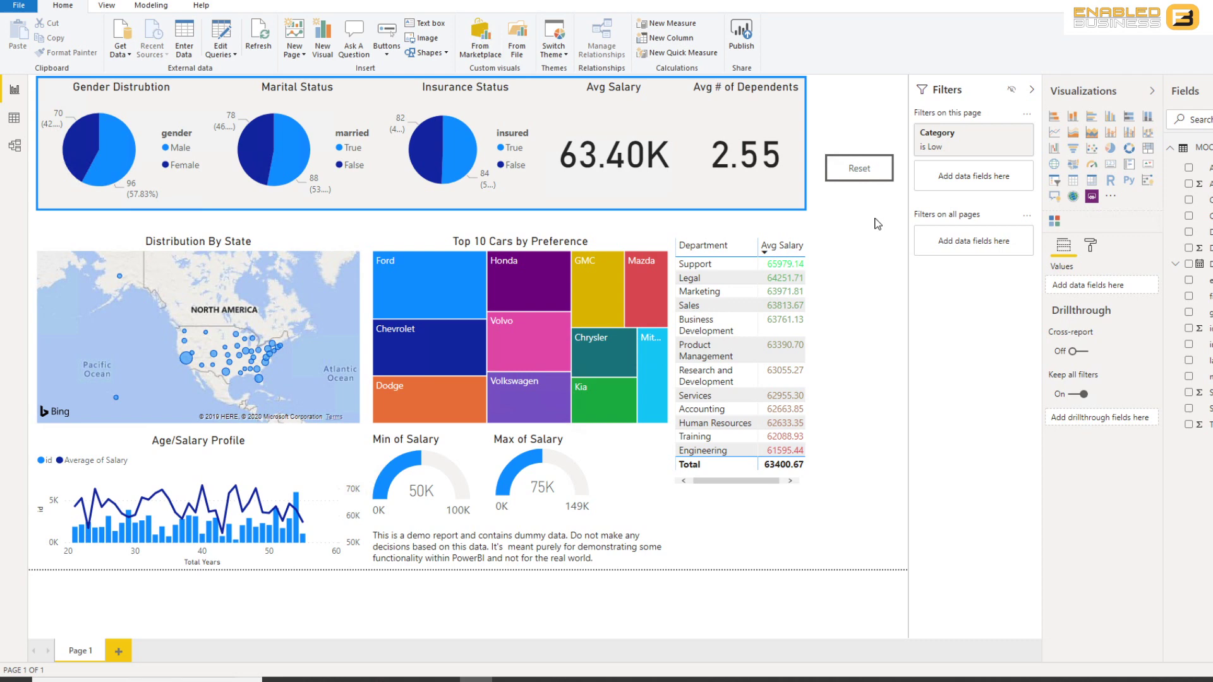
pyautogui.click(867, 182)
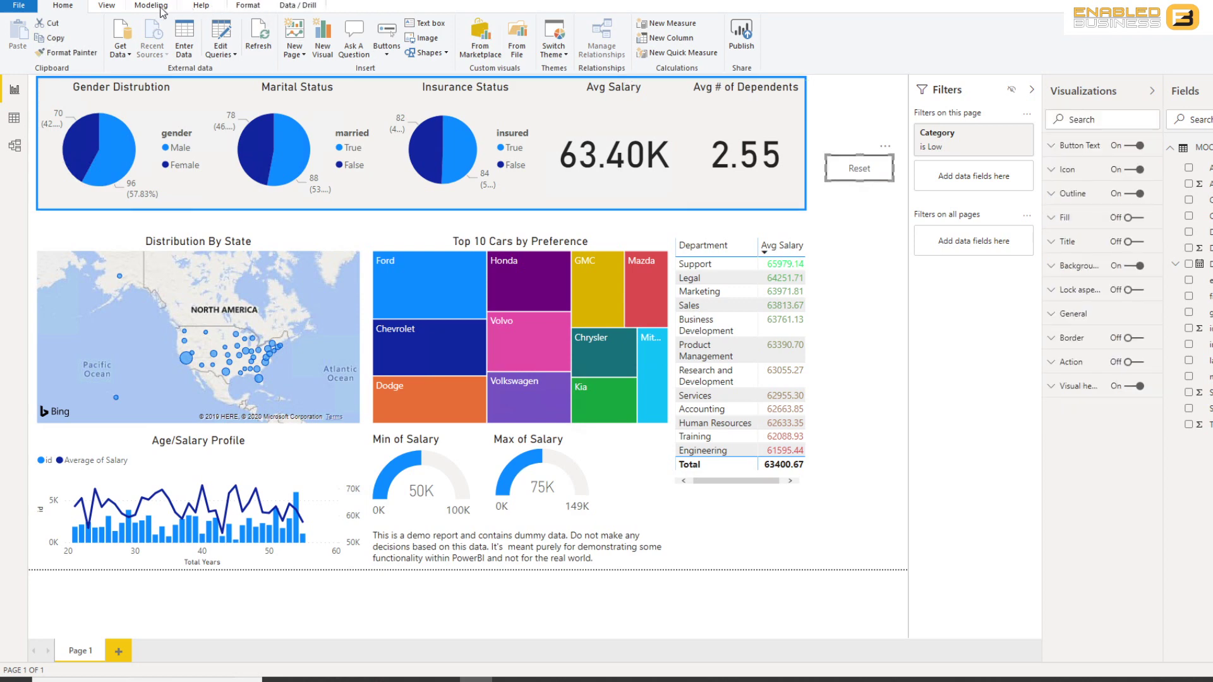
# - Show the Bookmarks pane and delete the Low and Medium bookmarks
pyautogui.click(113, 8)
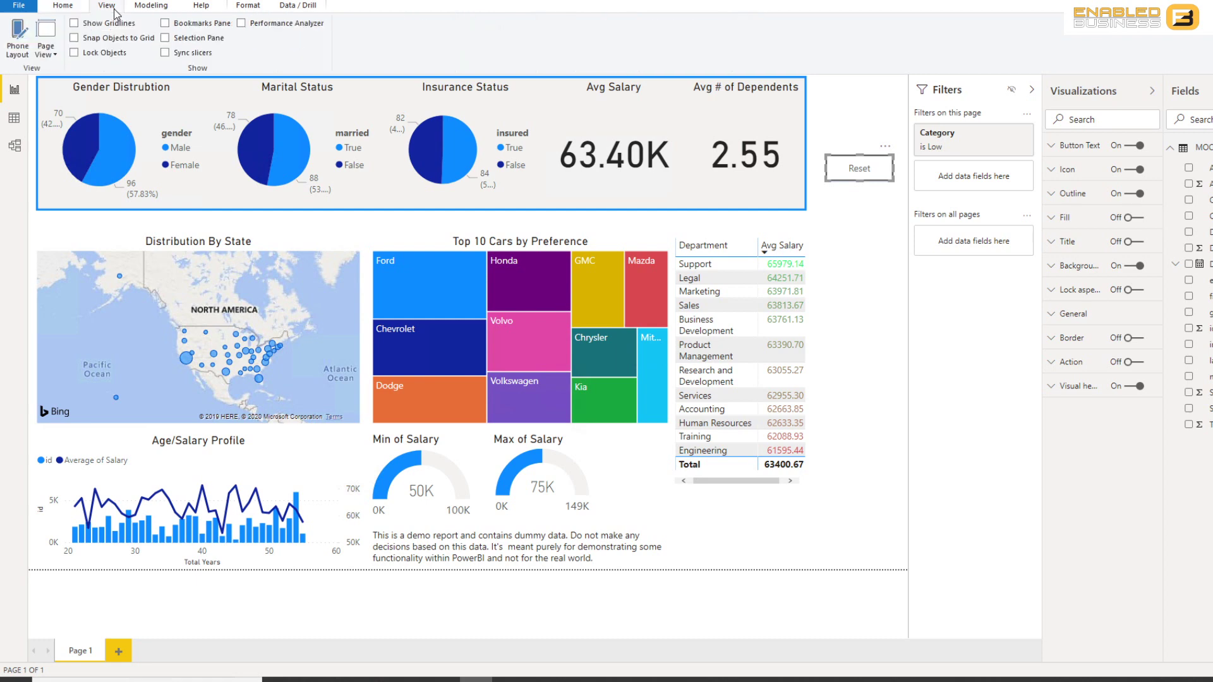
pyautogui.click(166, 24)
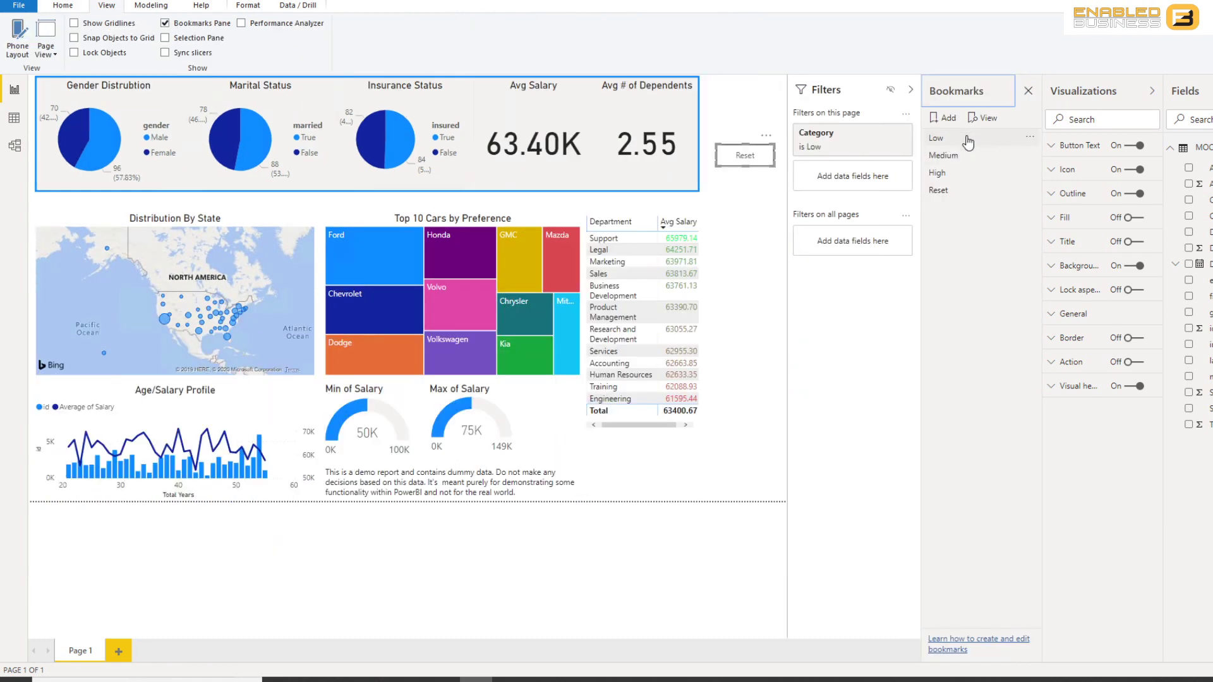
pyautogui.click(1031, 137)
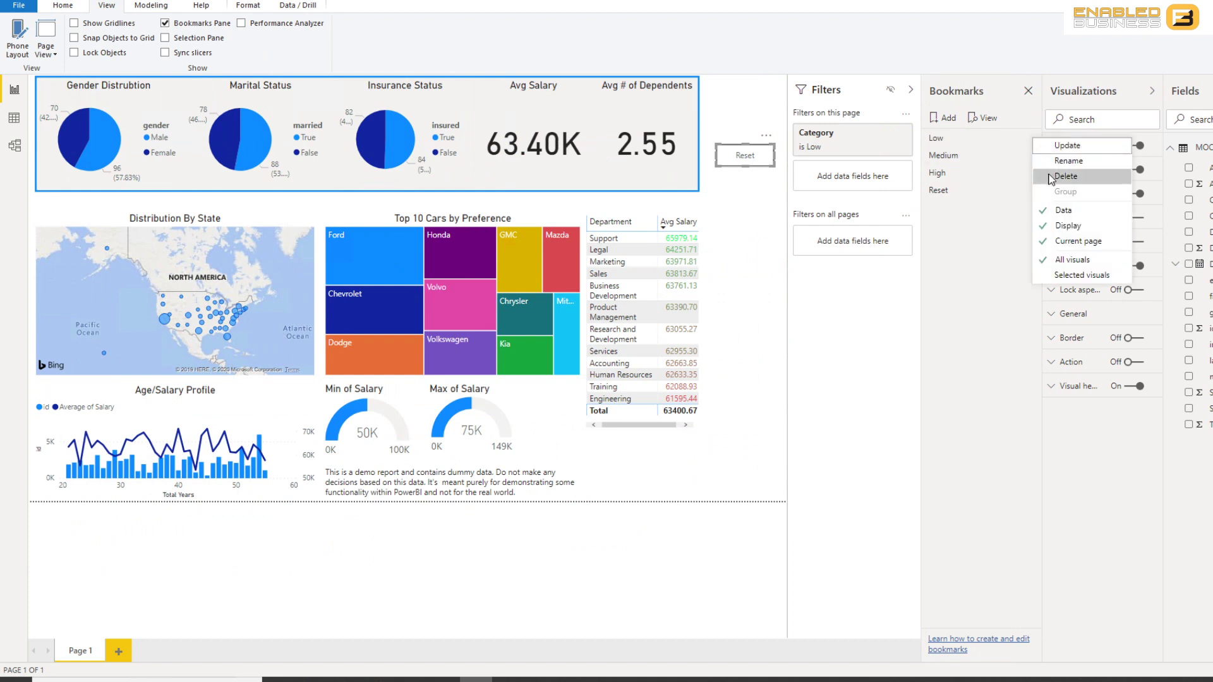
pyautogui.click(1052, 177)
pyautogui.click(1031, 138)
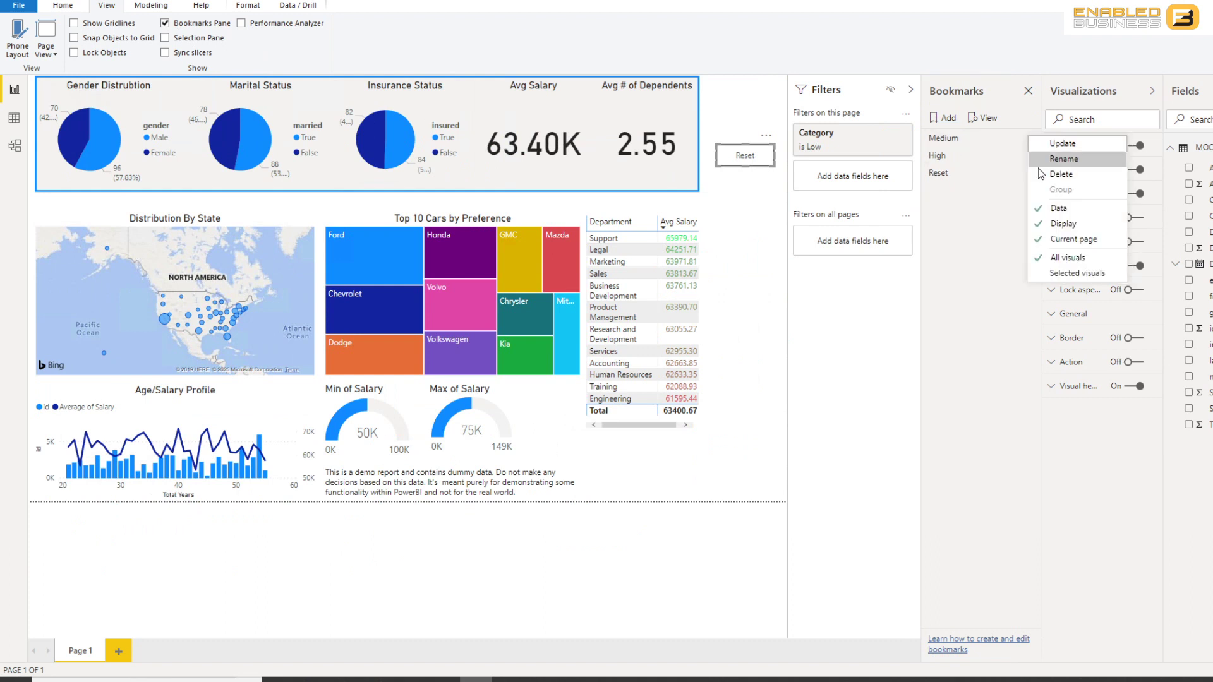
pyautogui.click(1043, 174)
# - Delete the remaining High and Reset bookmarks
pyautogui.click(1035, 141)
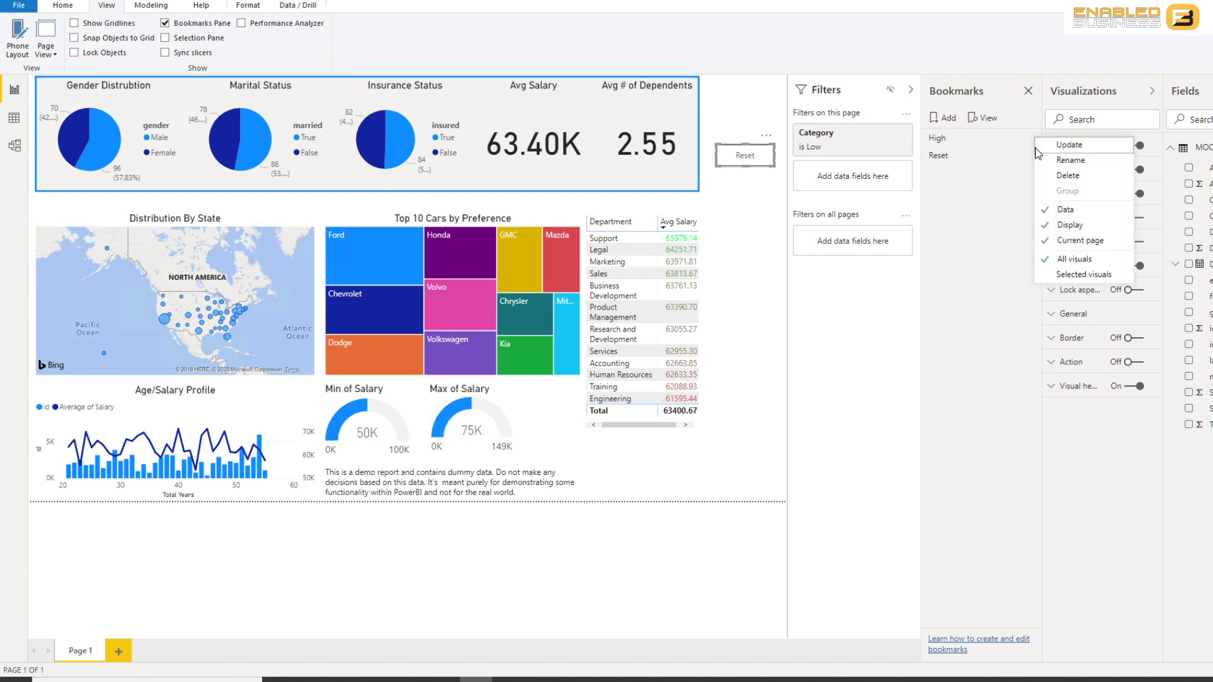
pyautogui.click(1055, 175)
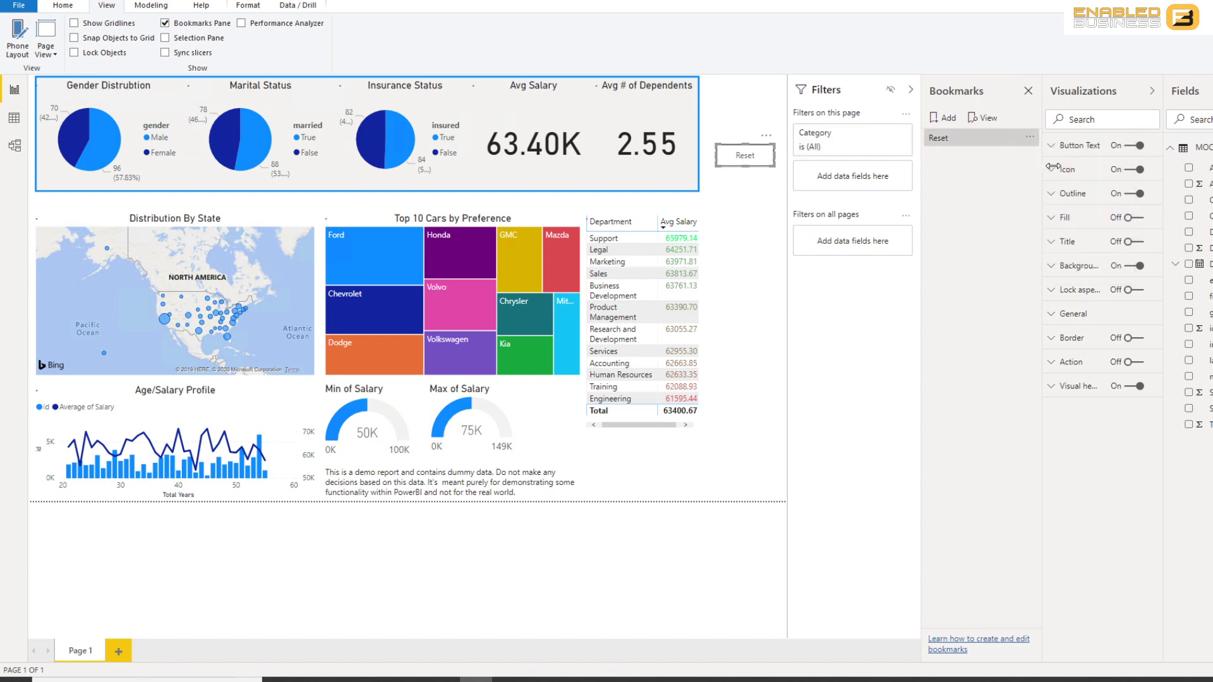
pyautogui.click(1030, 137)
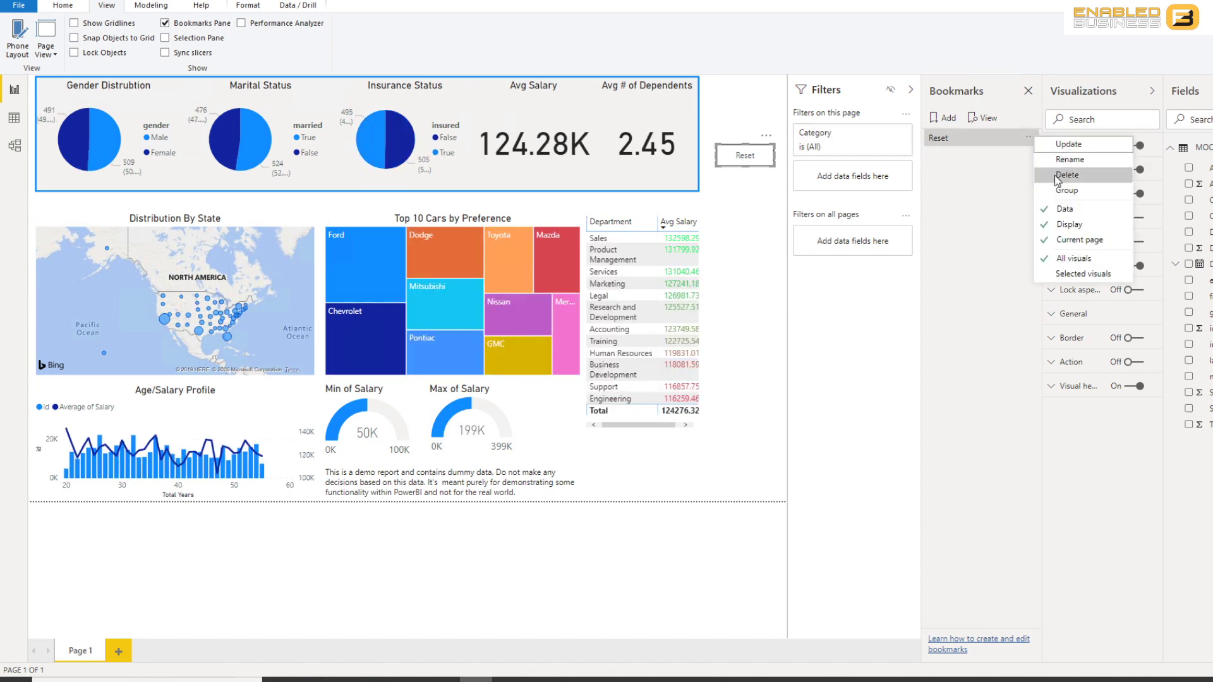
pyautogui.click(1055, 176)
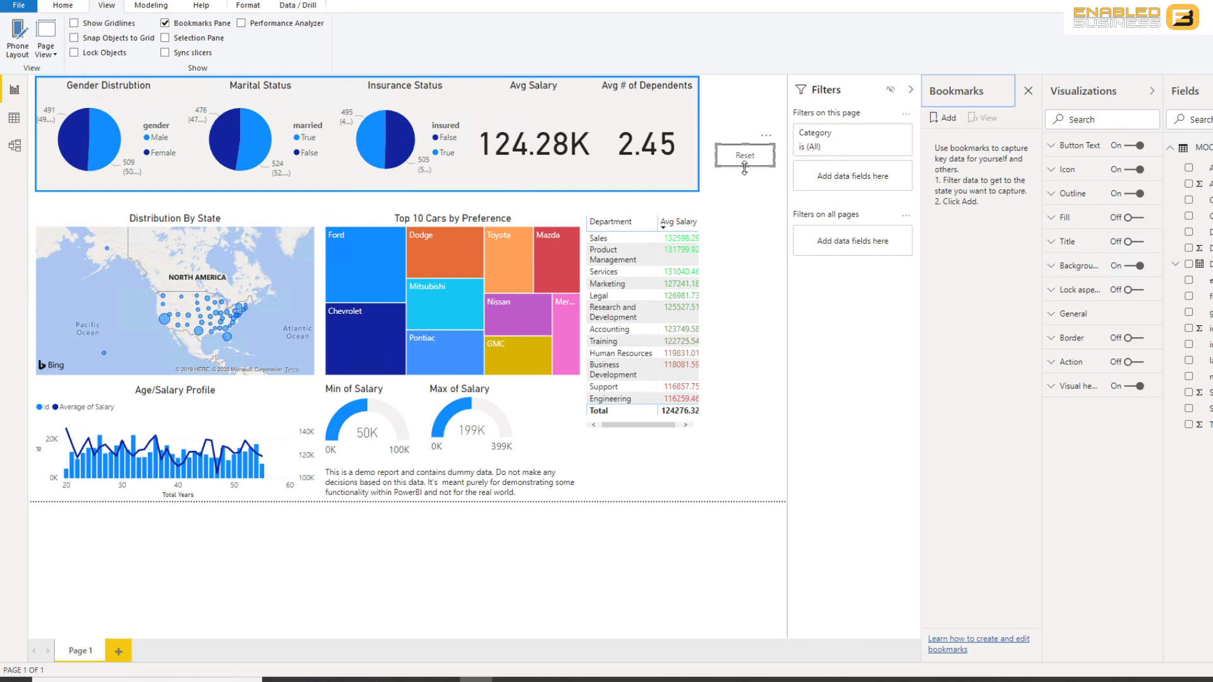
# - Add a bookmark named Reset, apply it, and confirm the Category filter shows (All)
pyautogui.click(954, 119)
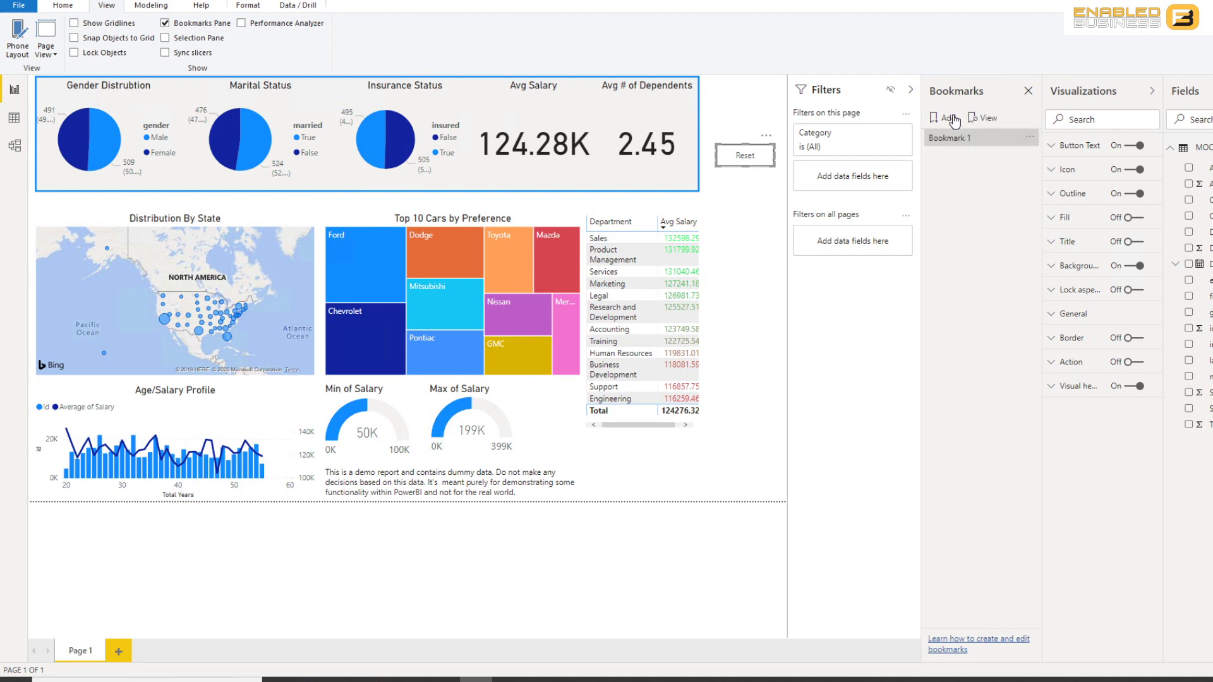
pyautogui.doubleClick(981, 138)
pyautogui.write('Reset')
pyautogui.press('Return')
pyautogui.click(988, 143)
pyautogui.click(858, 150)
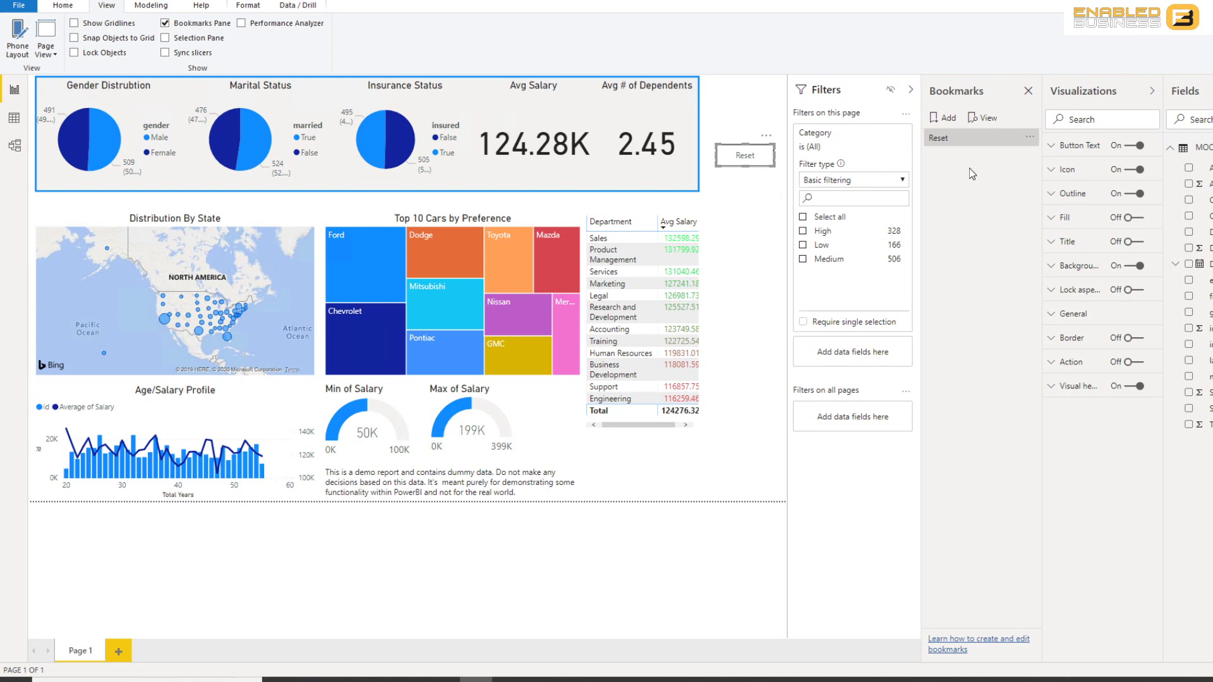
pyautogui.click(755, 201)
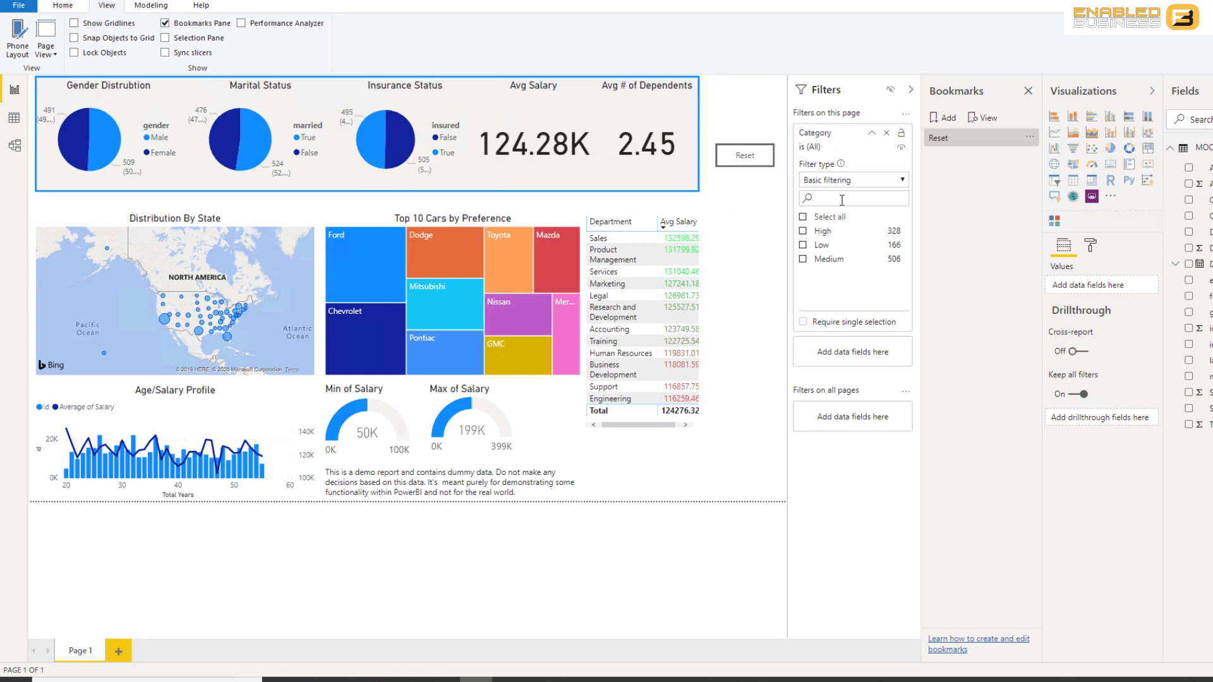
# - Turn on the Reset button's action with type Bookmark targeting the Reset bookmark
pyautogui.click(736, 166)
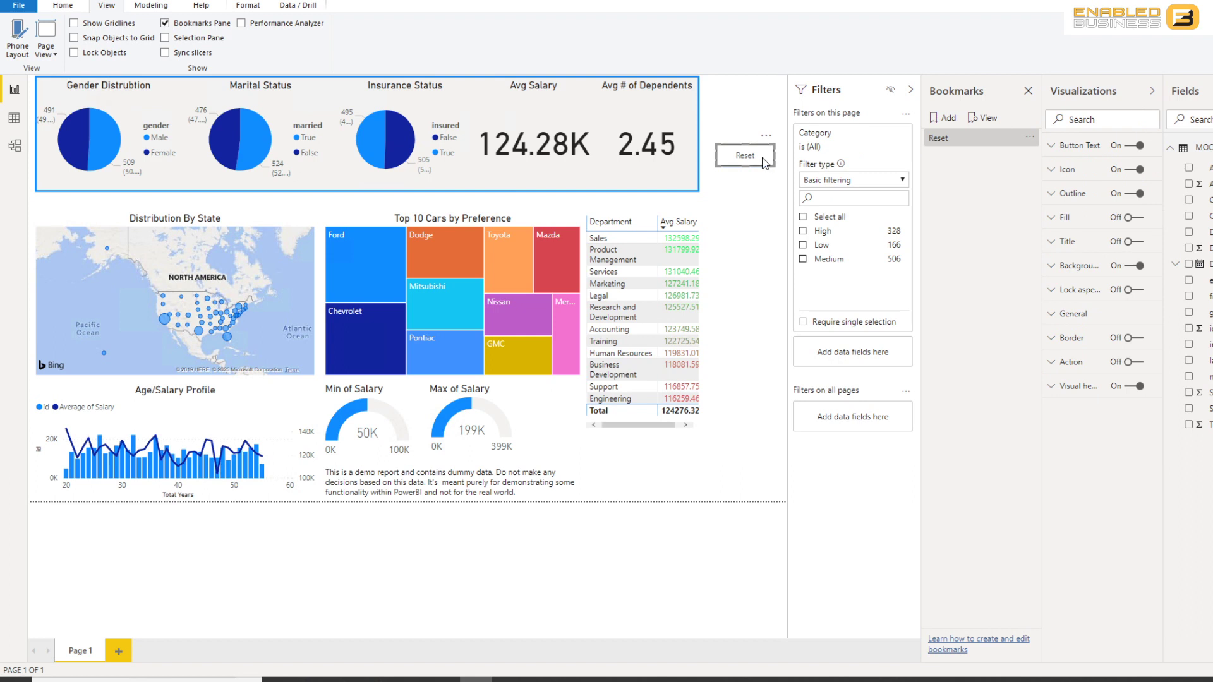
pyautogui.click(1051, 363)
pyautogui.click(1137, 371)
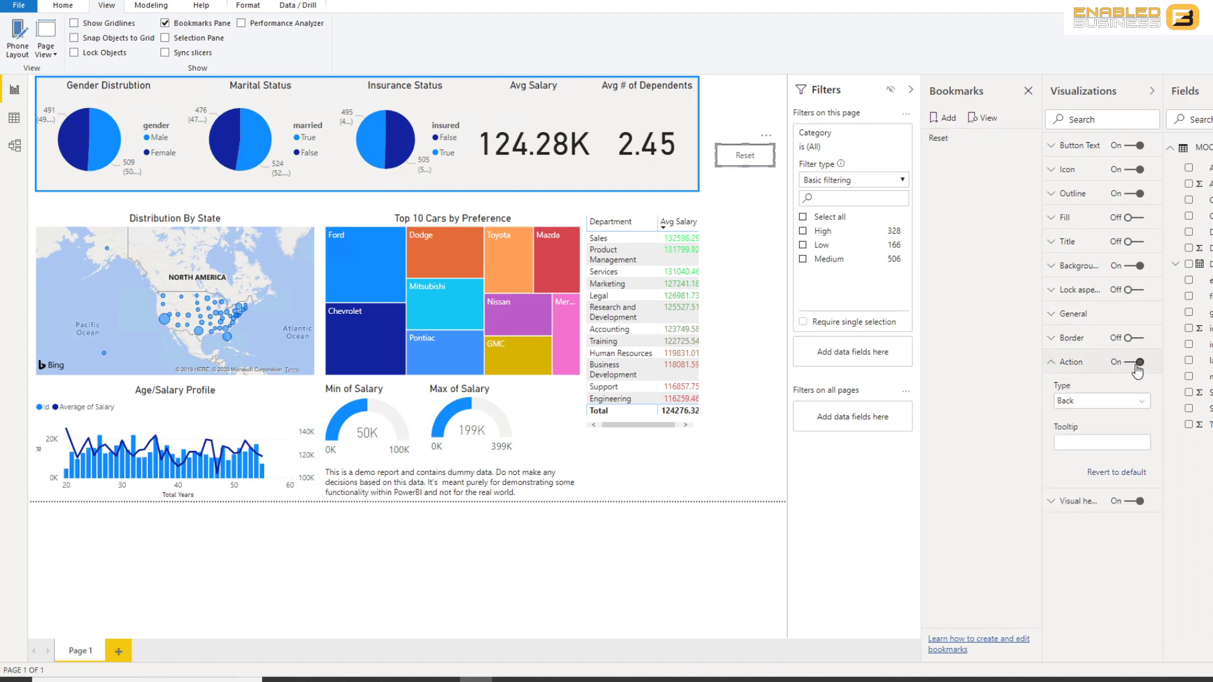
pyautogui.click(1098, 407)
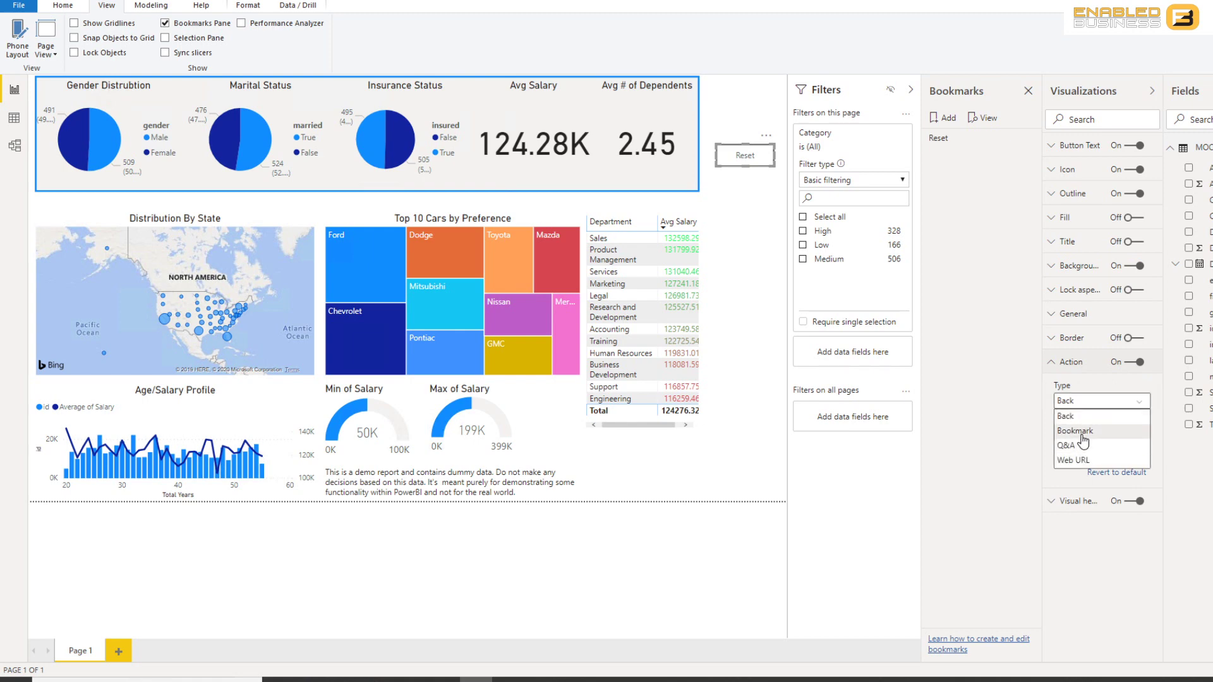
pyautogui.click(1085, 433)
pyautogui.click(1098, 448)
pyautogui.click(1078, 474)
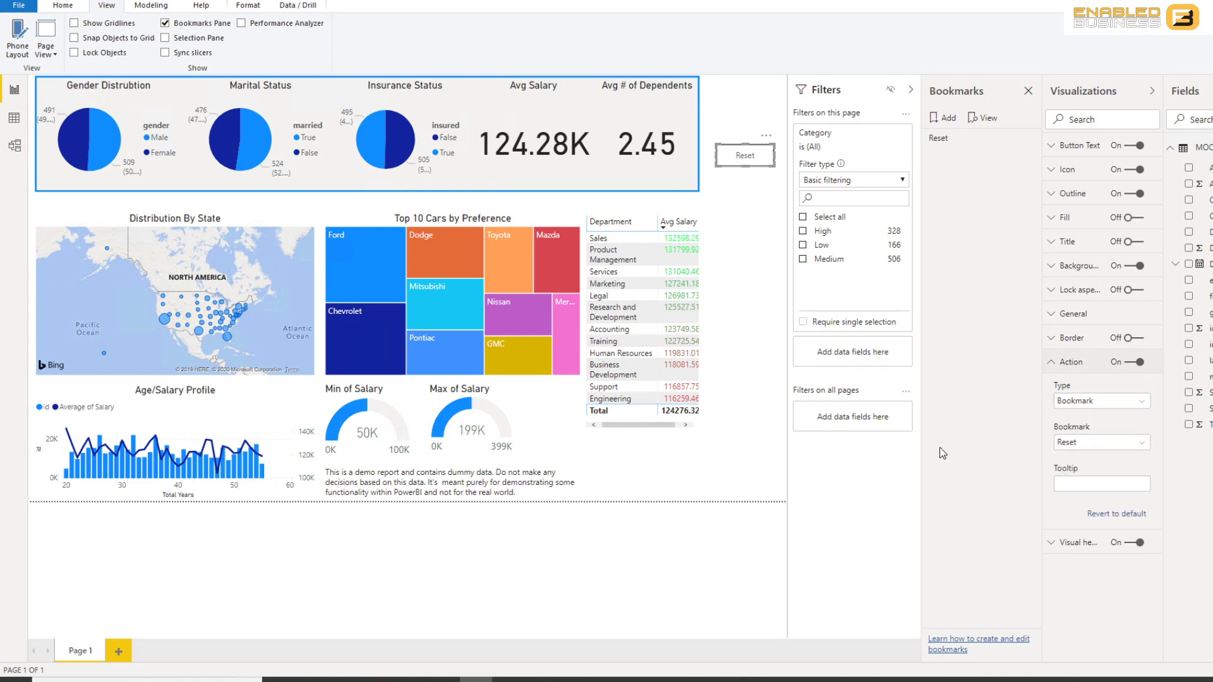
pyautogui.click(761, 219)
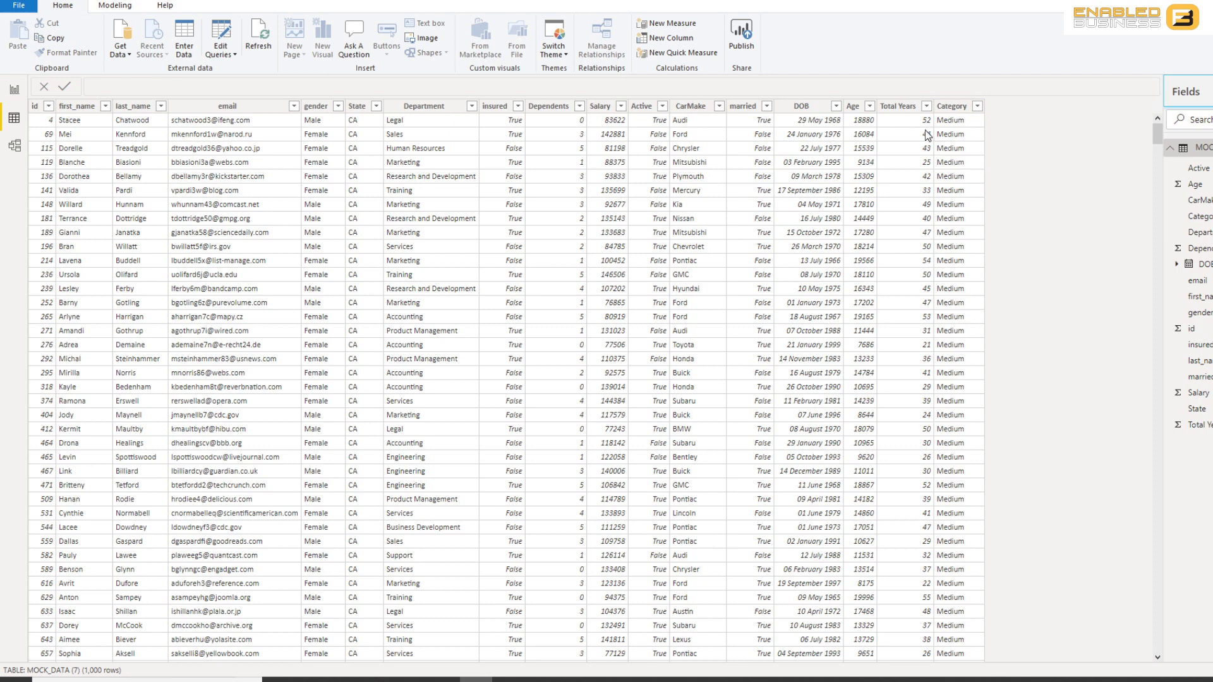
pyautogui.click(16, 92)
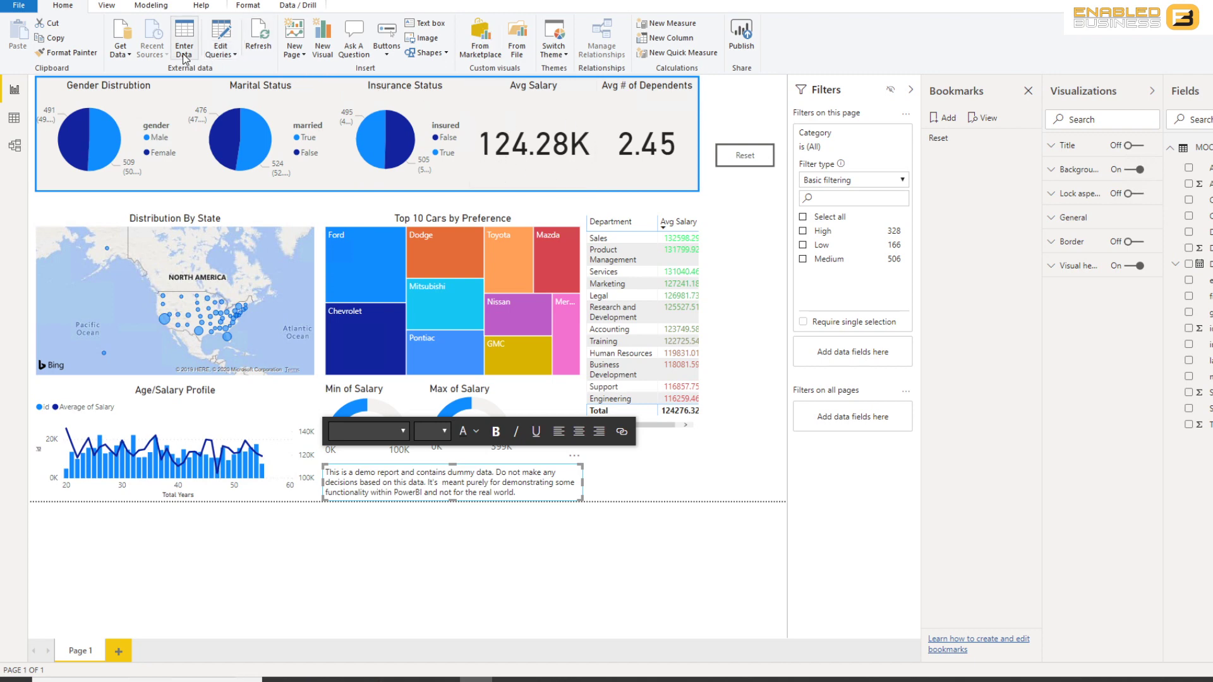
# - Add a blank button below Reset and copy-paste it to make more buttons
pyautogui.click(387, 50)
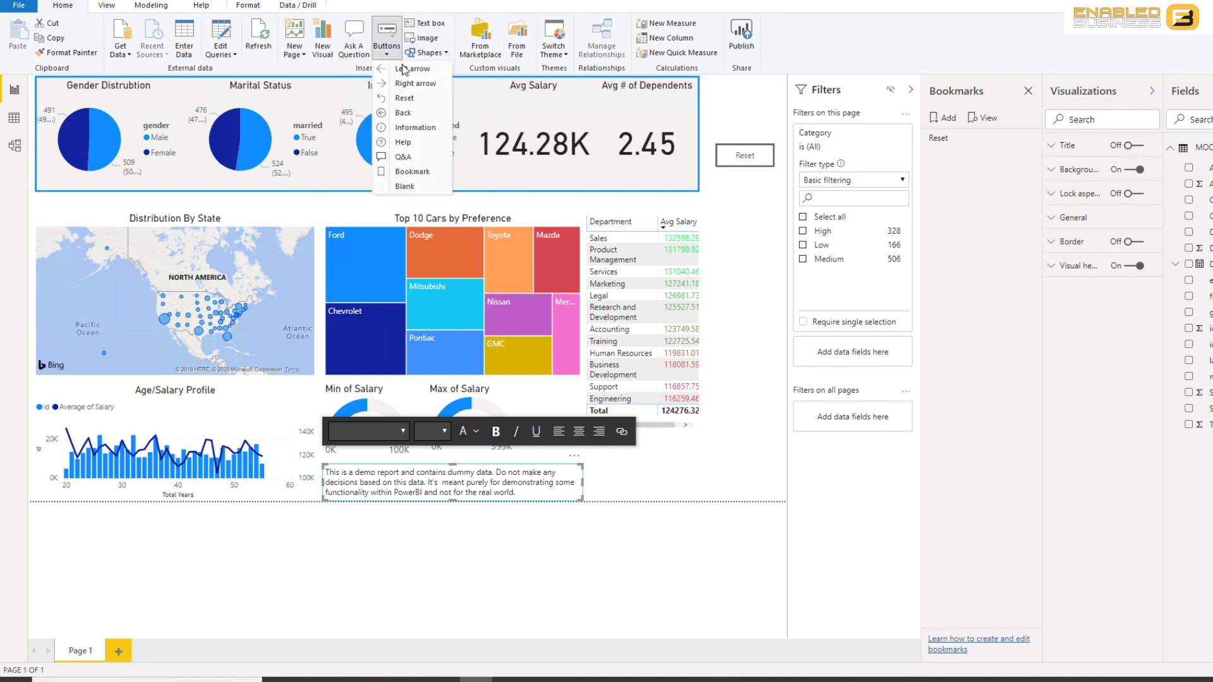
pyautogui.click(404, 186)
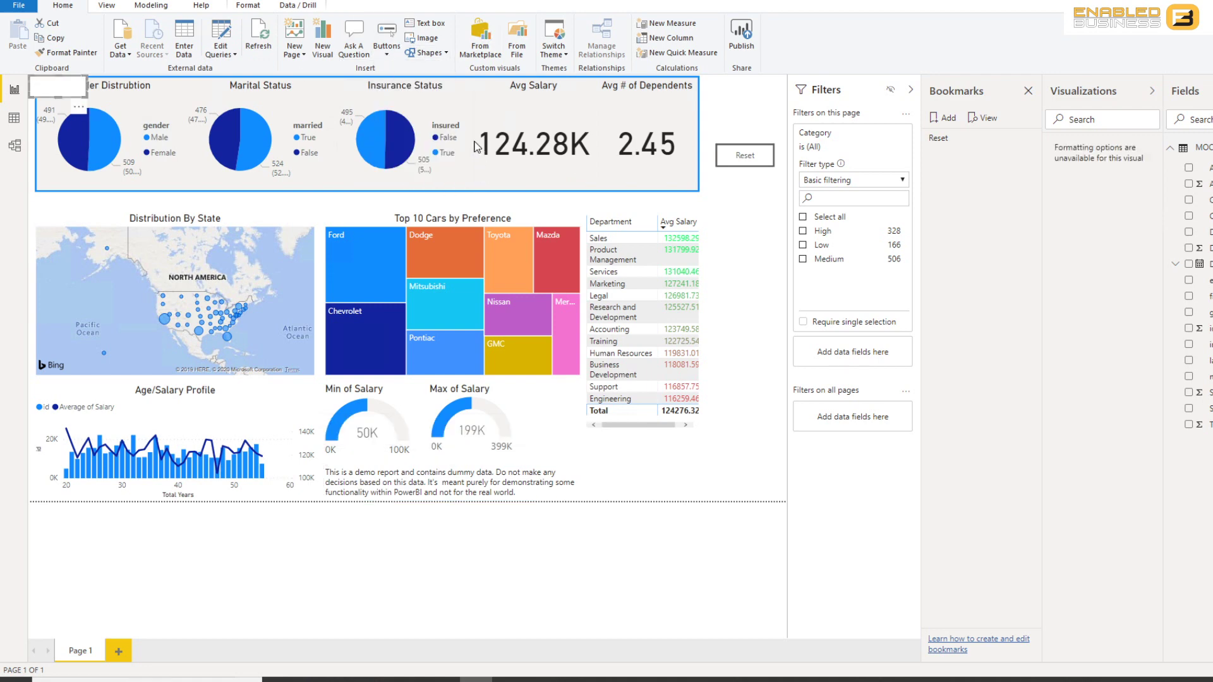
pyautogui.moveTo(77, 101); pyautogui.dragTo(743, 252)
pyautogui.hotkey('ctrl', 'c')
pyautogui.hotkey('ctrl', 'v')
pyautogui.hotkey('ctrl', 'v')
# - Turn on text for the second button and label the third button Medium
pyautogui.click(744, 195)
pyautogui.click(1069, 147)
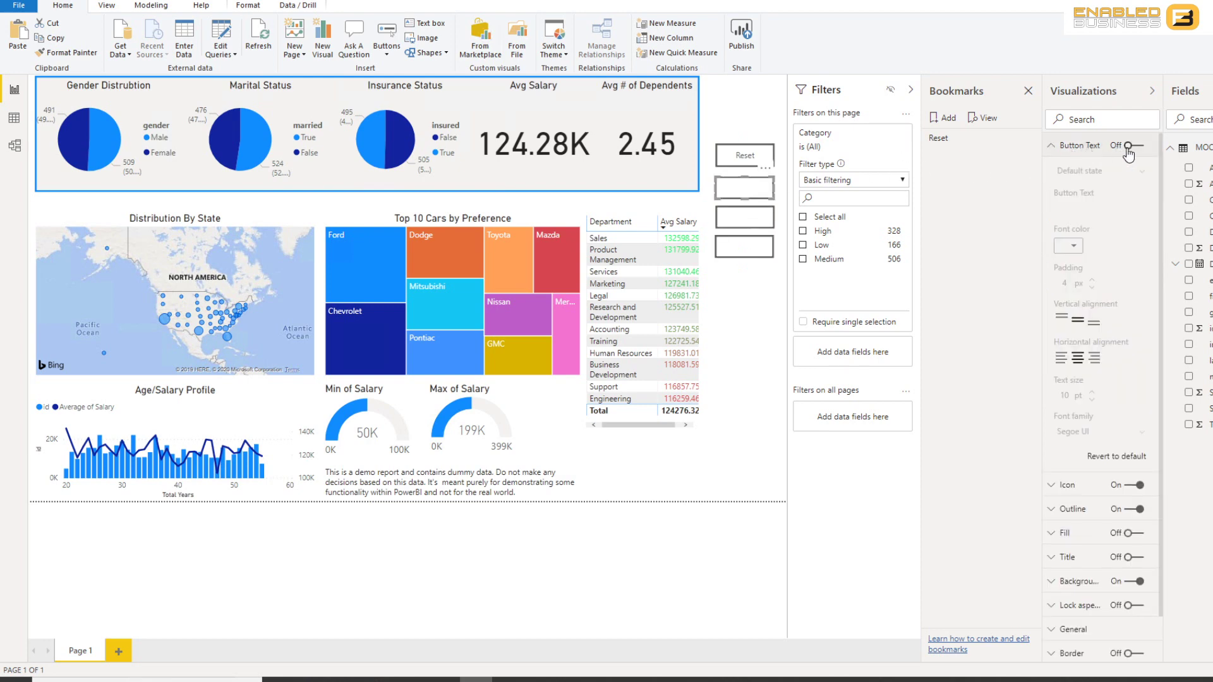
pyautogui.click(1135, 145)
pyautogui.click(1088, 209)
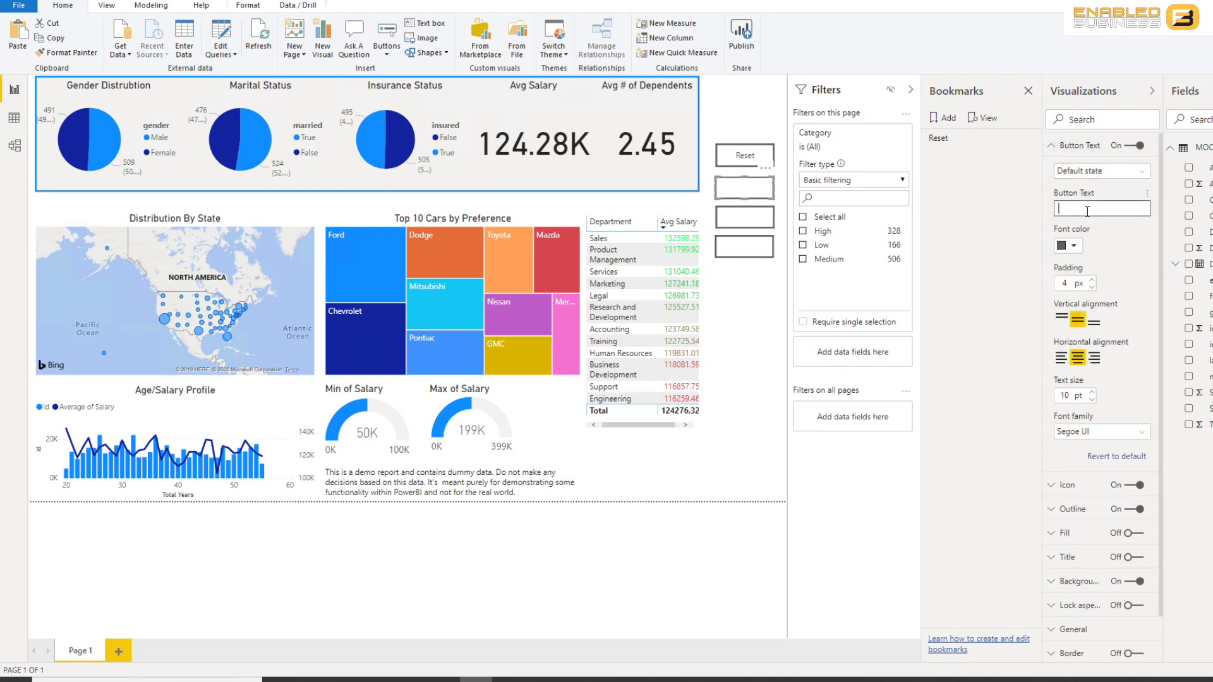
pyautogui.click(739, 218)
pyautogui.click(1135, 146)
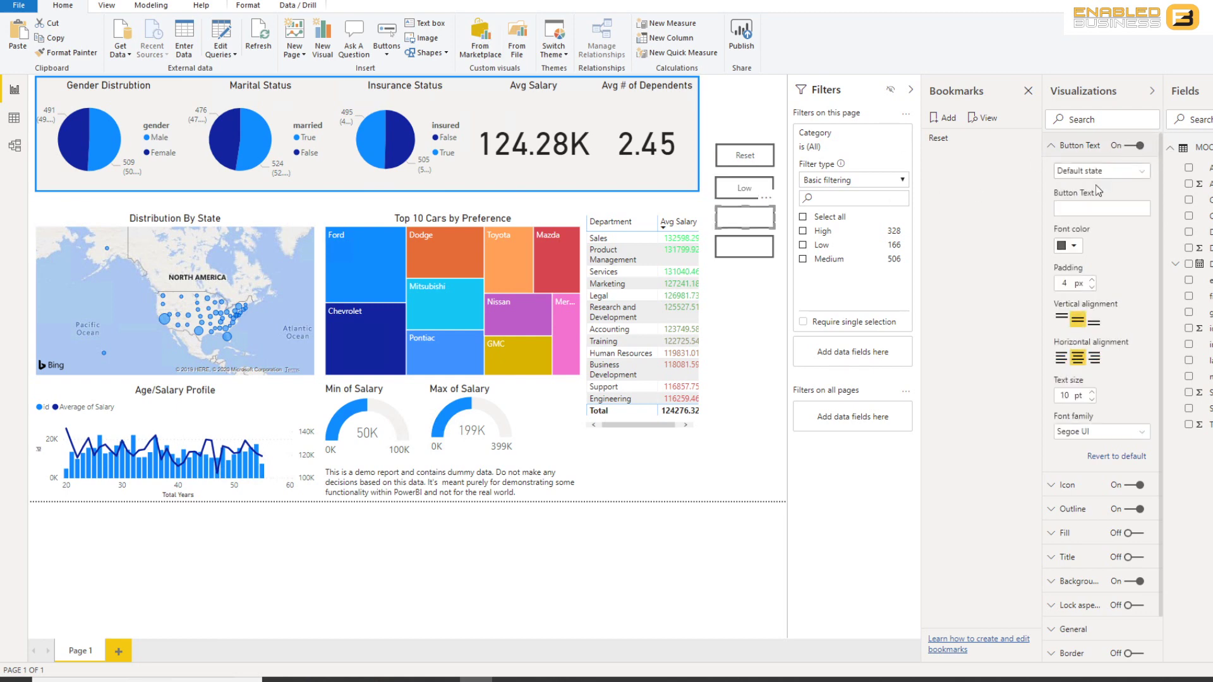
pyautogui.click(1081, 208)
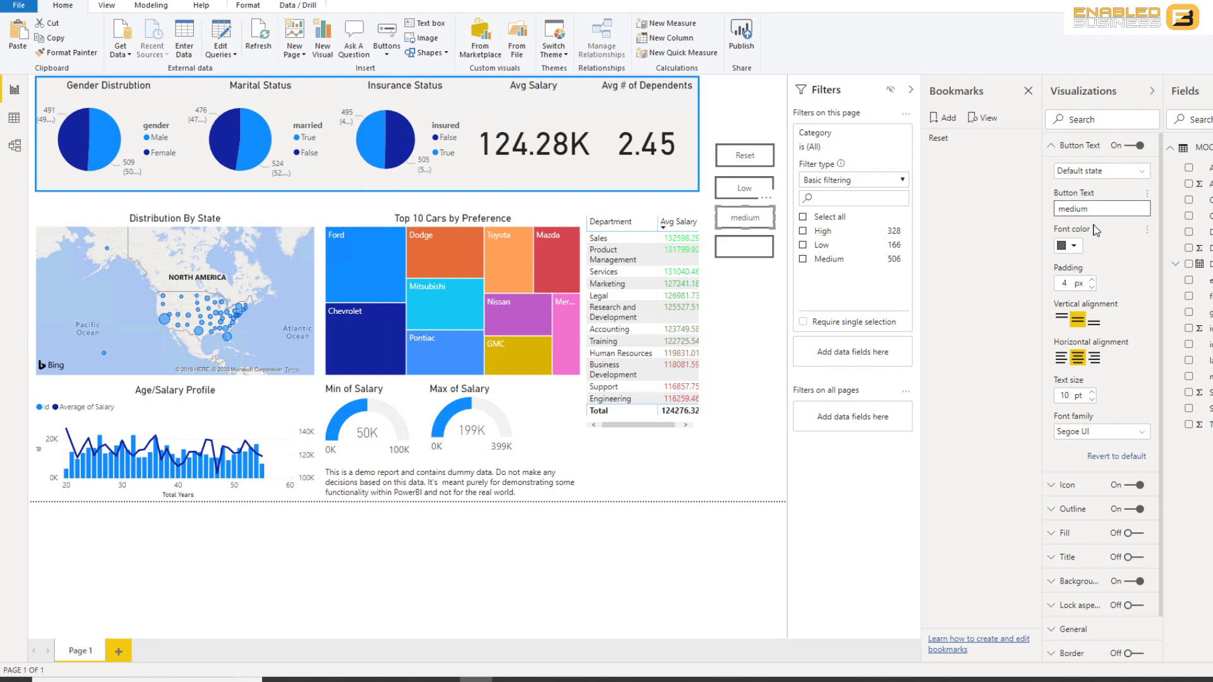
pyautogui.hotkey('ctrl', 'a')
pyautogui.write('Medium')
# - Turn on text for the fourth button and label it High
pyautogui.click(771, 251)
pyautogui.click(1134, 145)
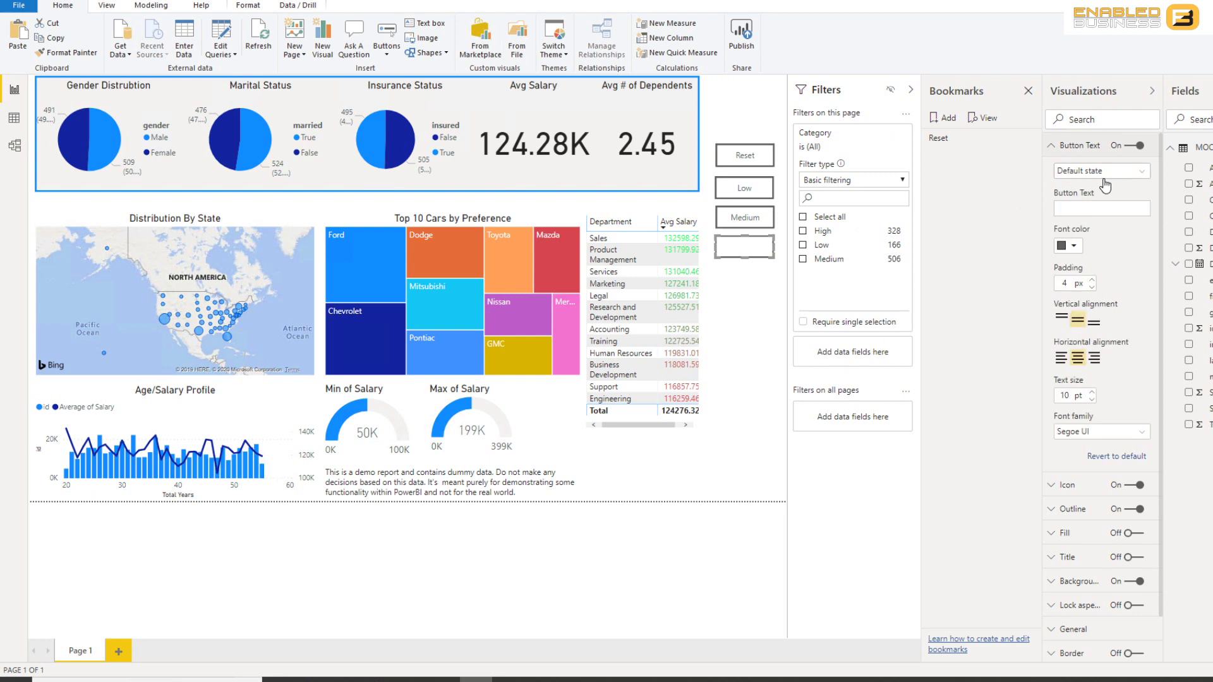
pyautogui.click(1087, 210)
pyautogui.write('High')
pyautogui.click(742, 299)
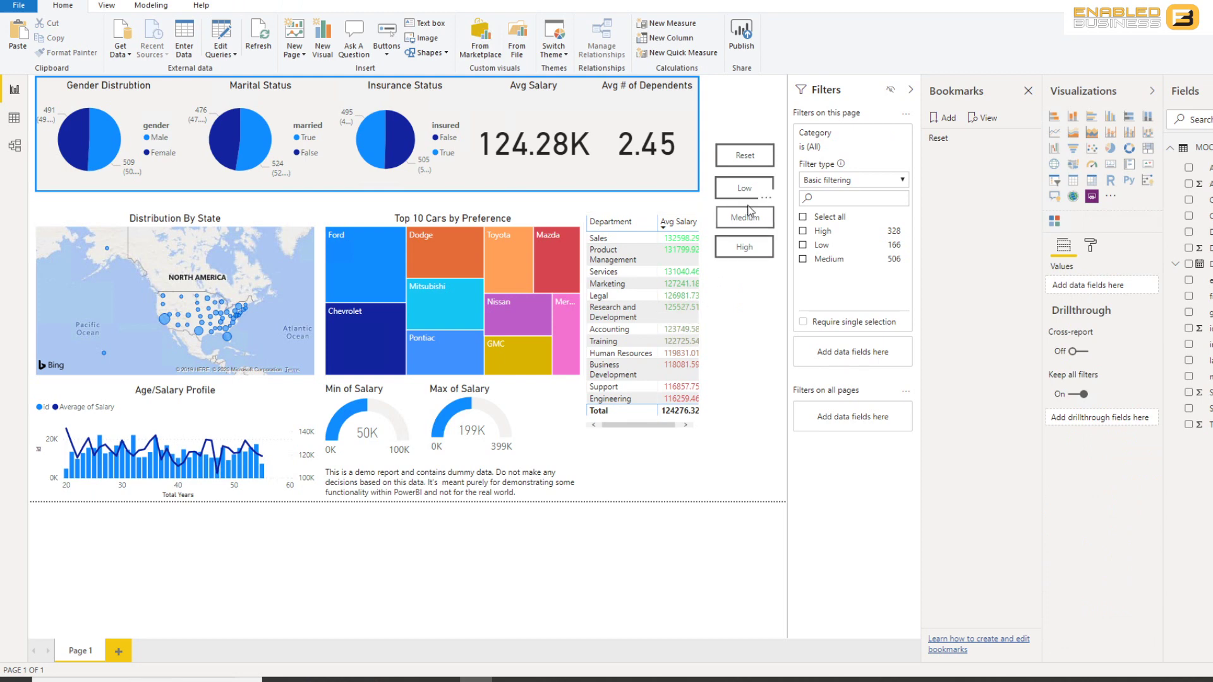
# - Filter Category to Low and save it as a bookmark named Low
pyautogui.click(804, 246)
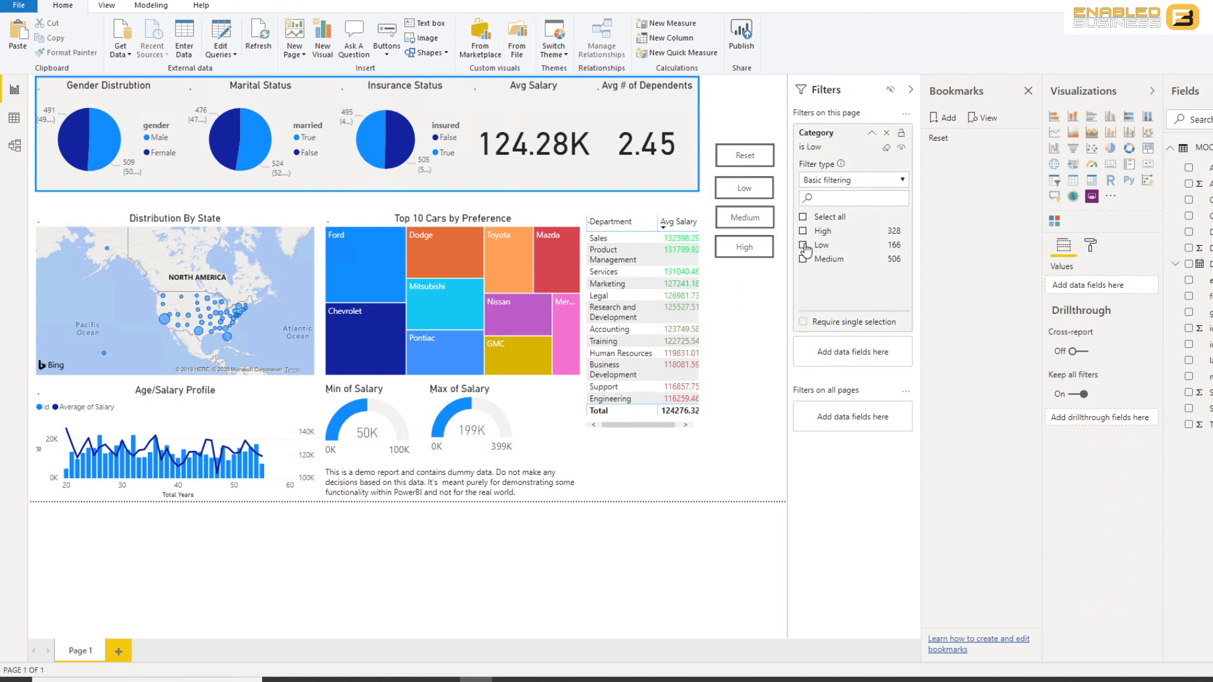
pyautogui.click(946, 118)
pyautogui.doubleClick(957, 157)
pyautogui.write('Low')
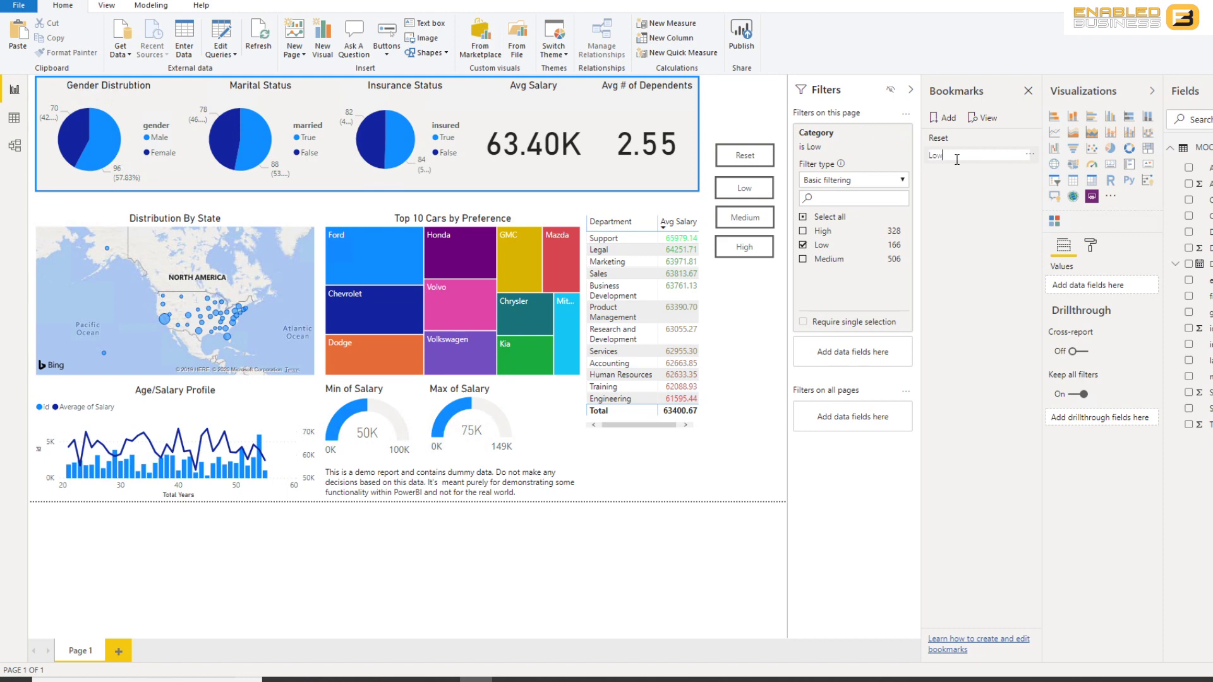
pyautogui.press('Return')
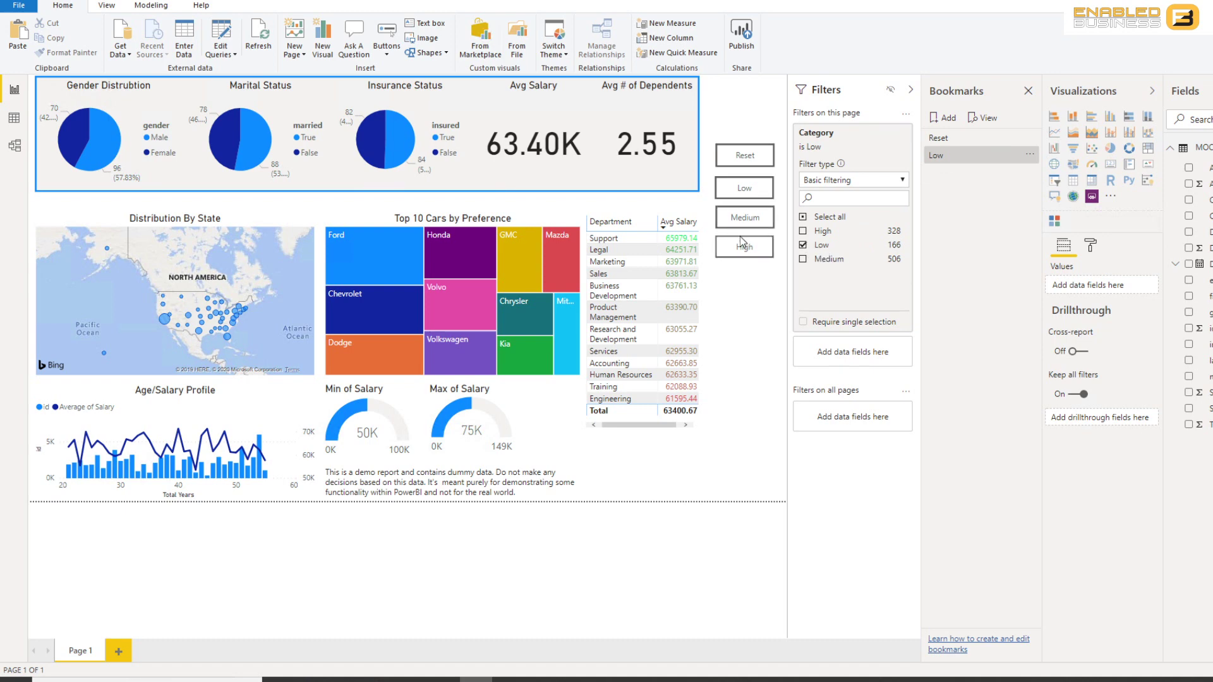
# - Filter Category to only Medium and save it as a bookmark named Medium
pyautogui.click(803, 259)
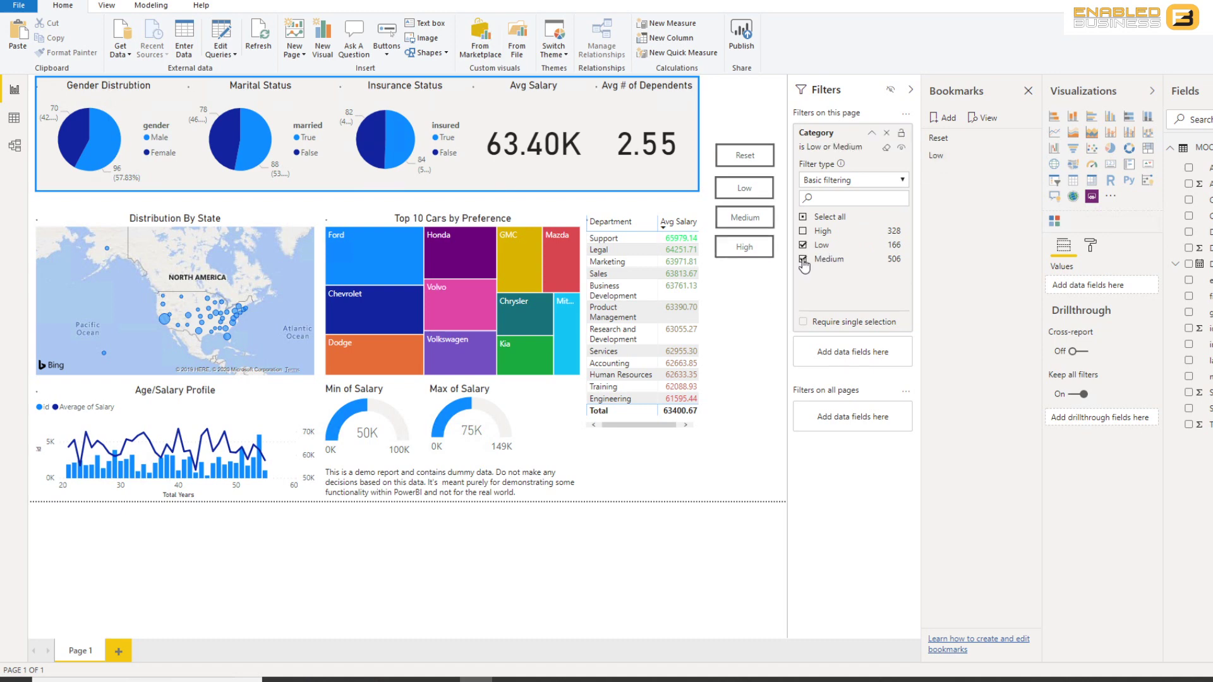
pyautogui.click(804, 245)
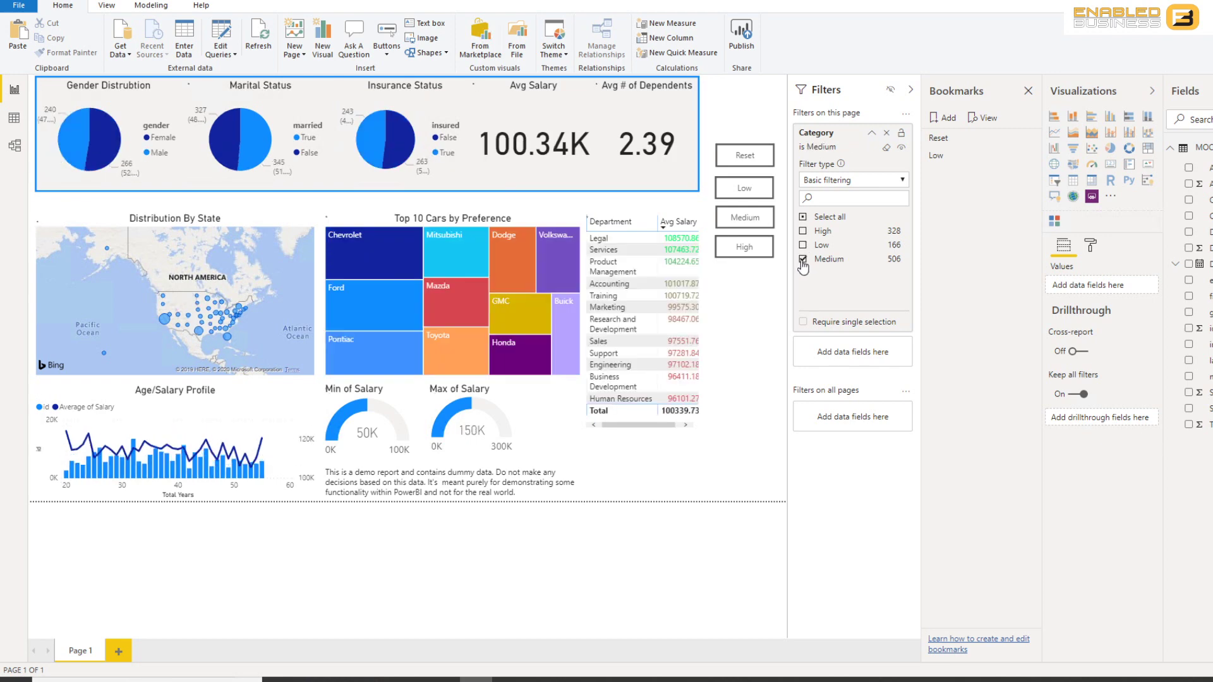
pyautogui.click(938, 120)
pyautogui.doubleClick(962, 183)
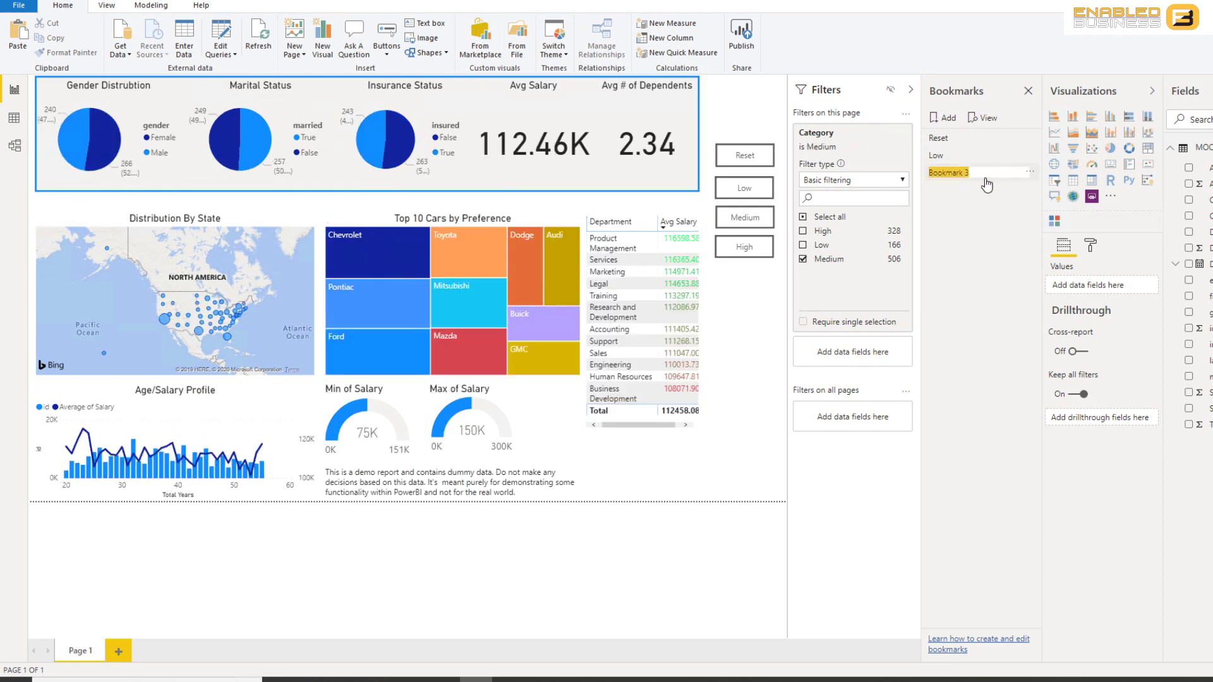
pyautogui.write('Medium')
pyautogui.press('Return')
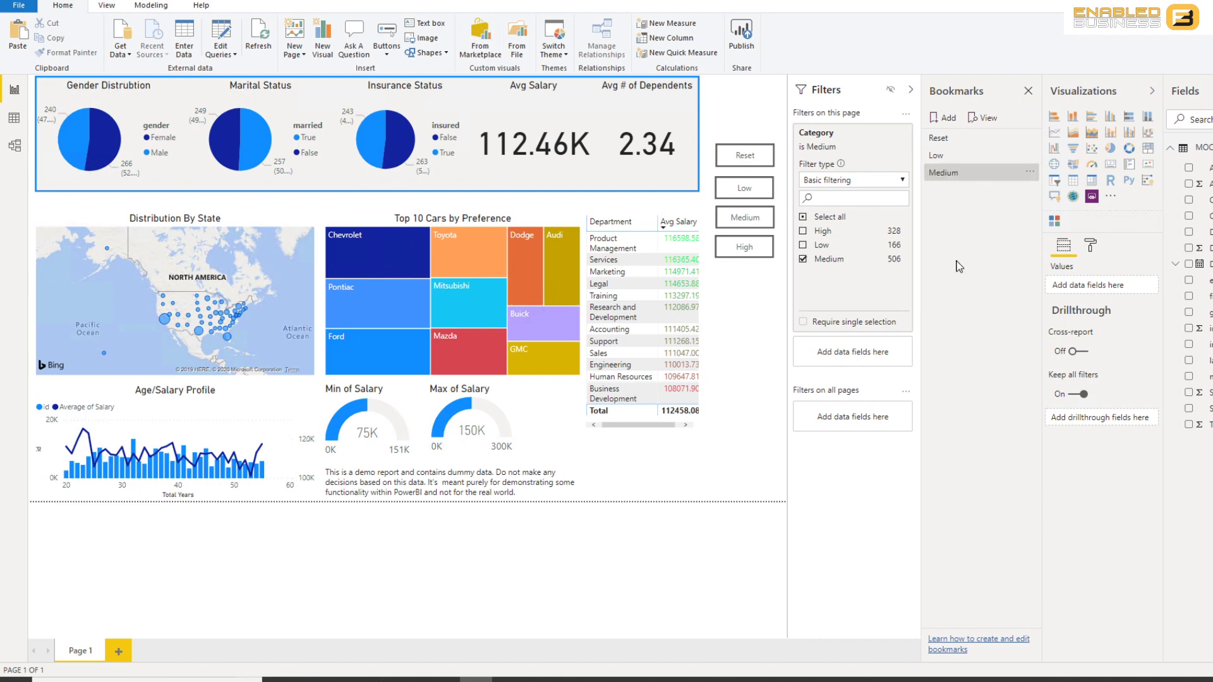
# - Filter Category to only High and save it as a bookmark named High
pyautogui.click(803, 259)
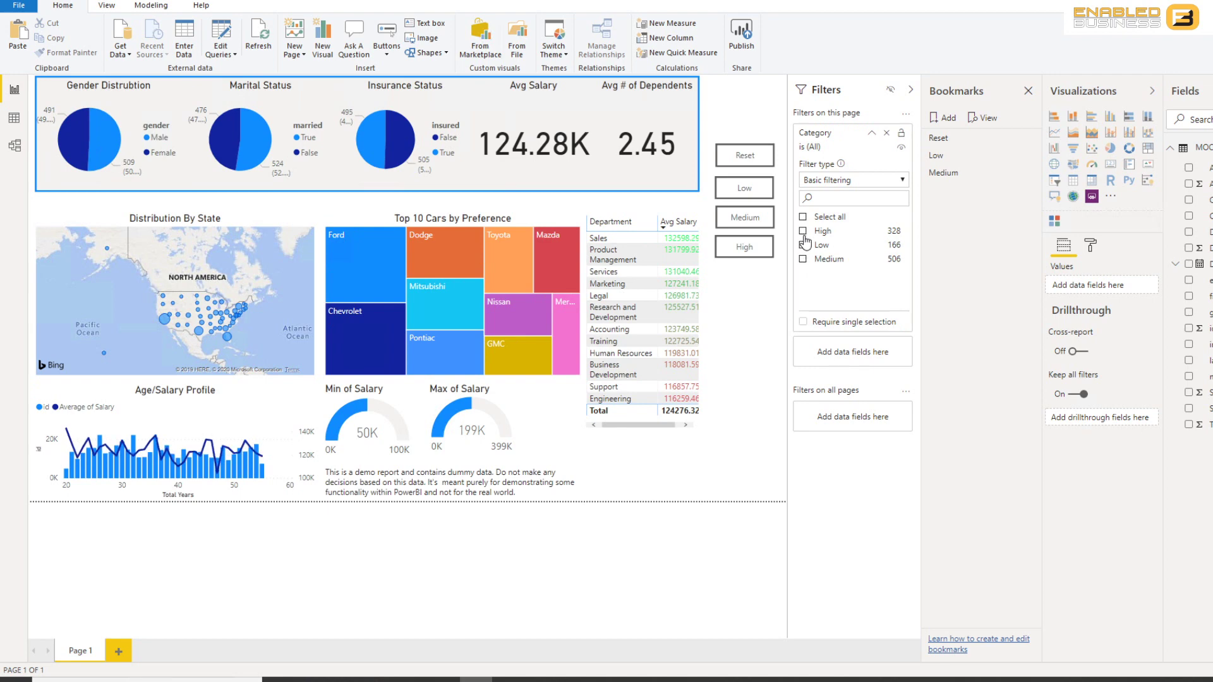
pyautogui.click(803, 230)
pyautogui.click(947, 119)
pyautogui.doubleClick(951, 190)
pyautogui.write('High')
pyautogui.press('Return')
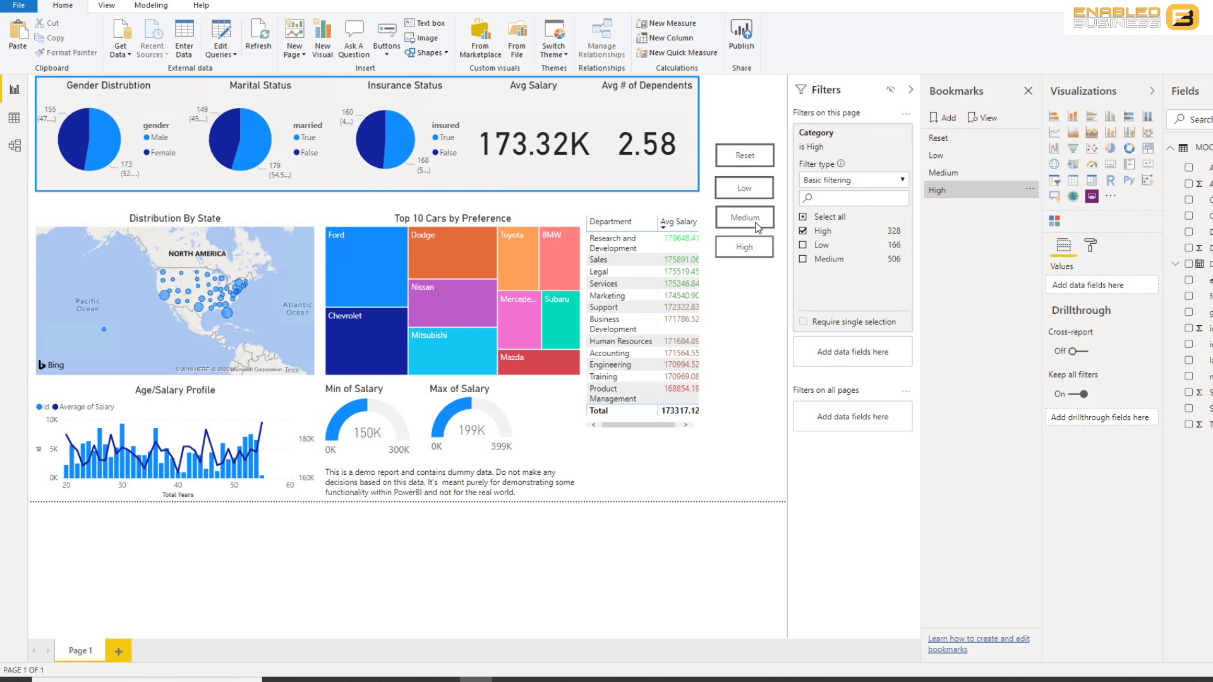
# - Give the Low button a Bookmark action pointing to the Low bookmark
pyautogui.click(759, 196)
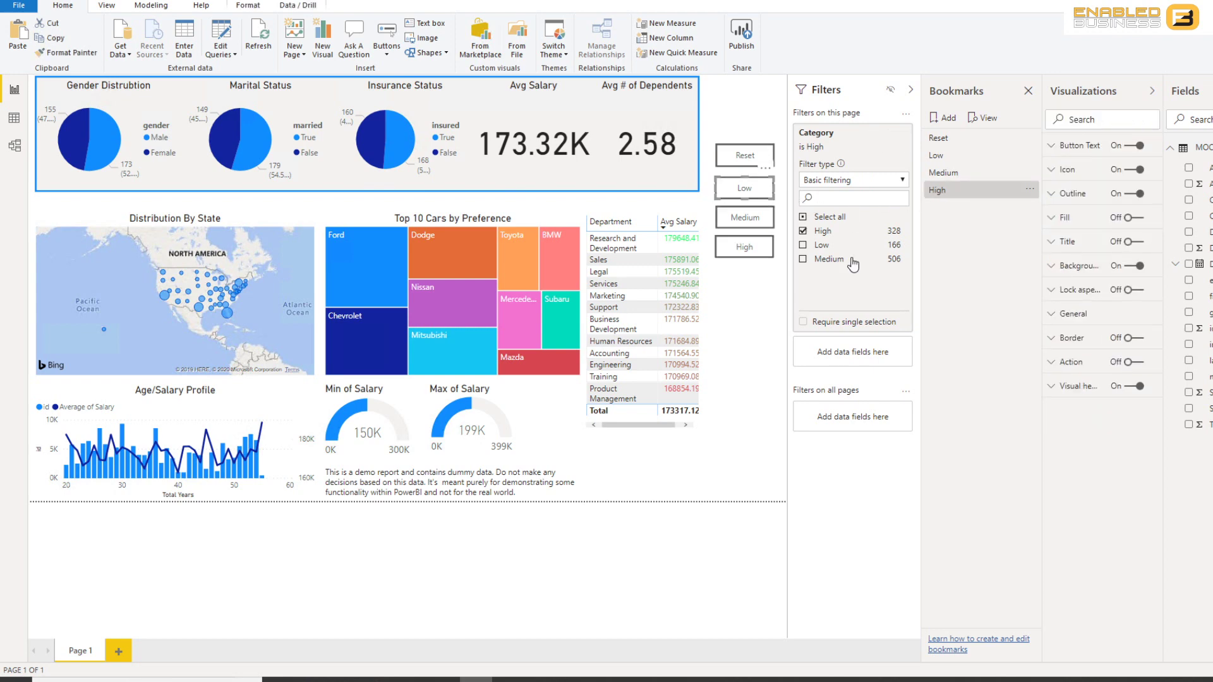
pyautogui.click(1140, 365)
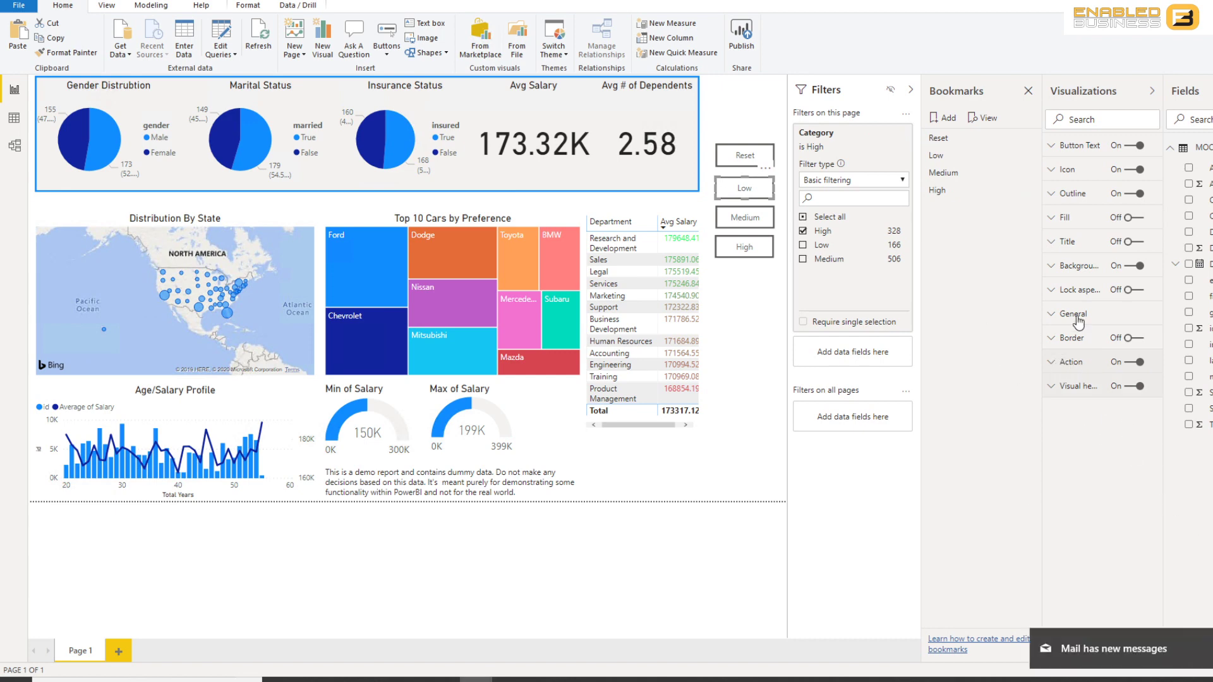
pyautogui.click(1053, 365)
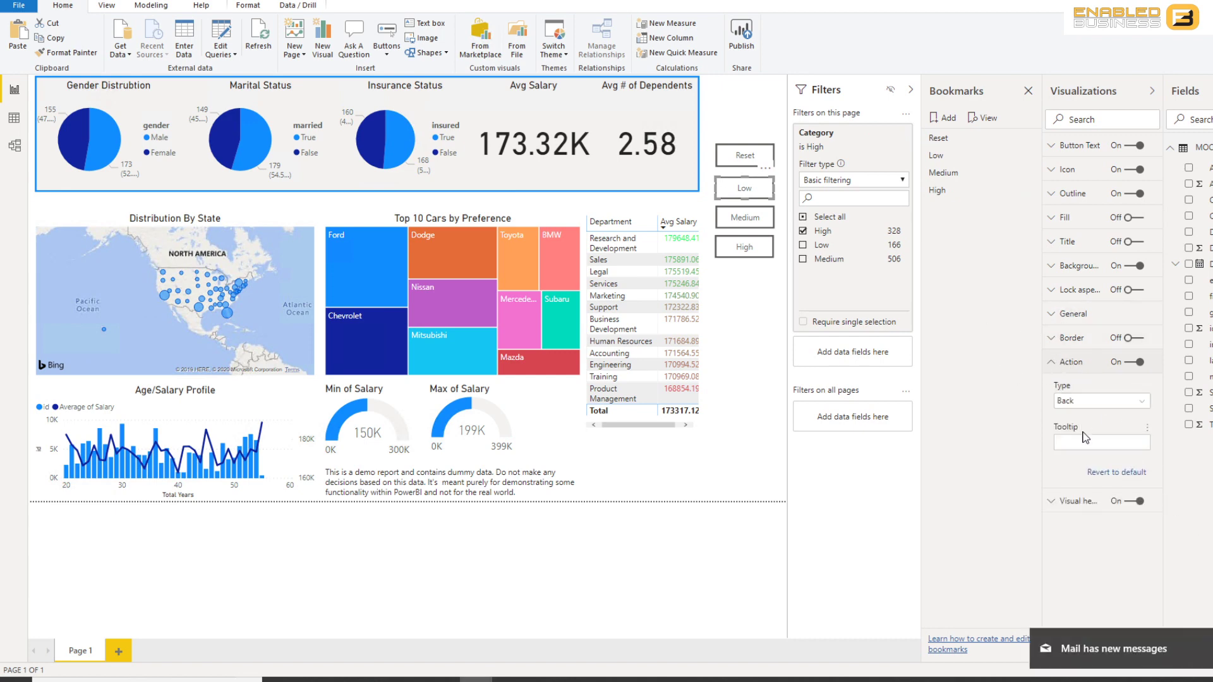
pyautogui.click(1098, 402)
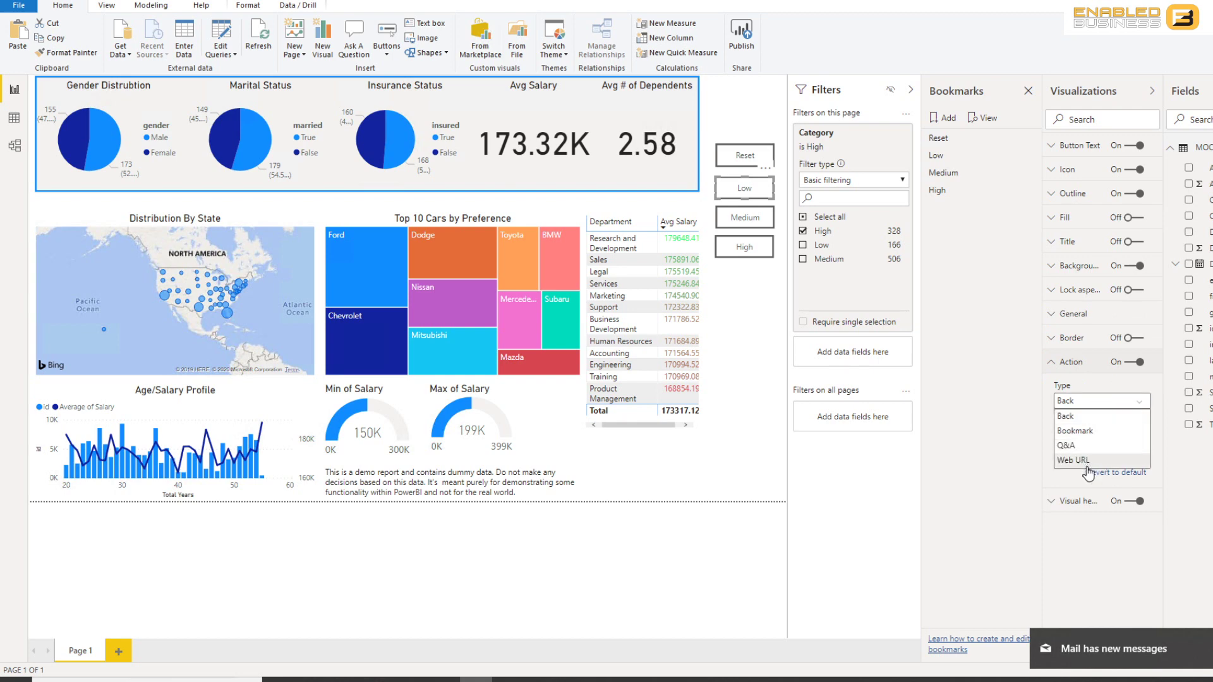
pyautogui.click(1082, 431)
pyautogui.click(1097, 442)
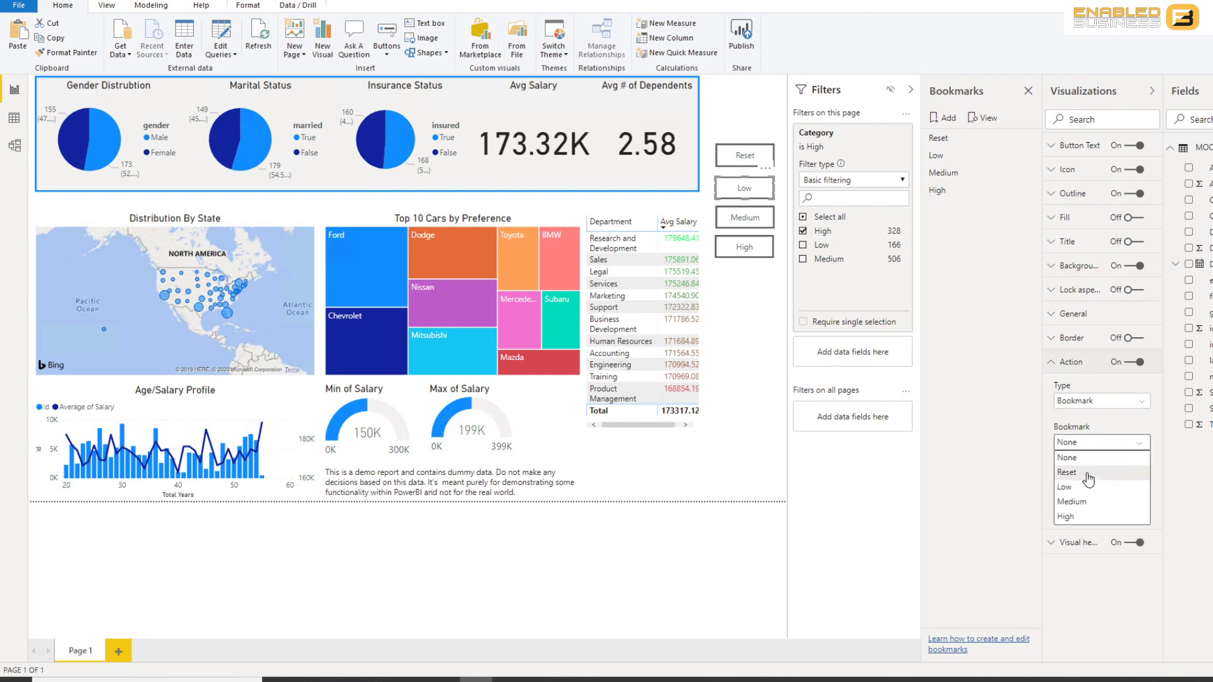
pyautogui.click(1076, 487)
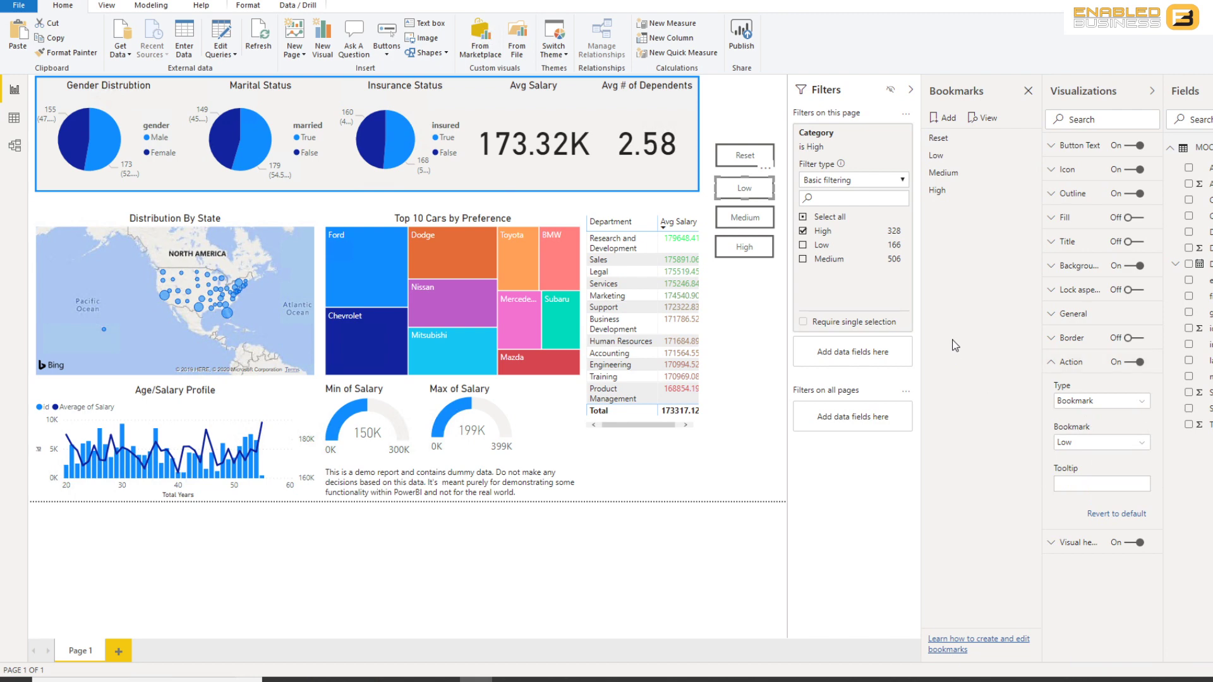
# - Give the Medium button a Bookmark action pointing to the Medium bookmark
pyautogui.click(740, 225)
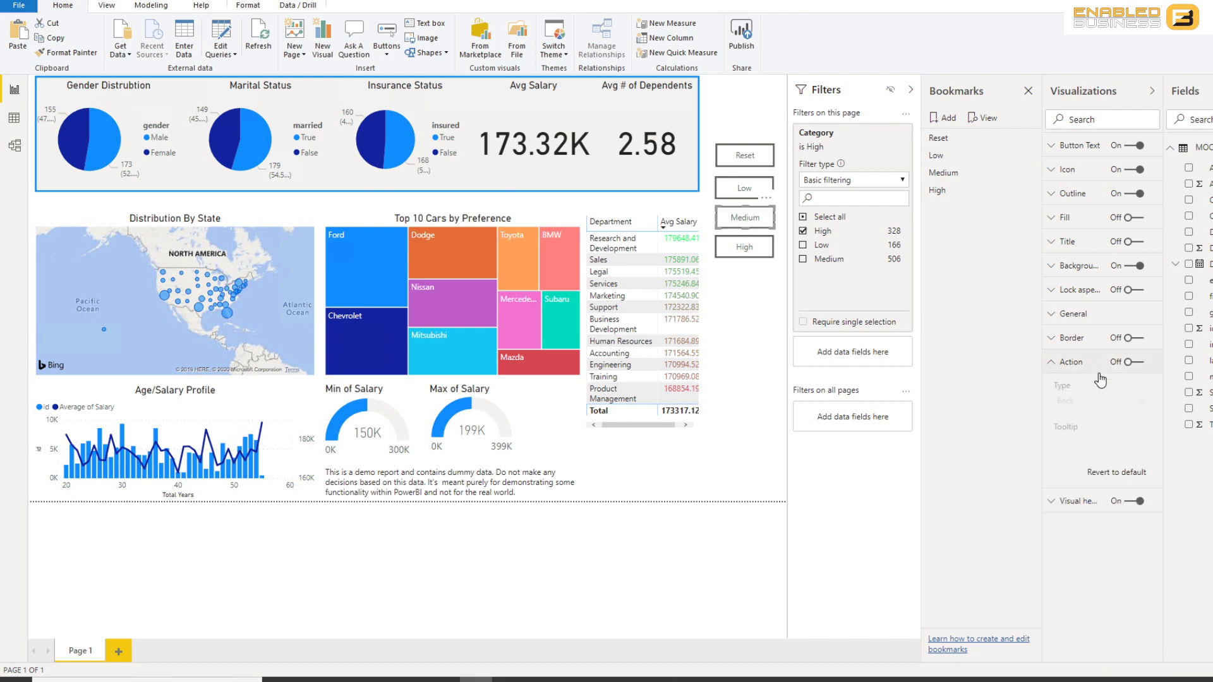
pyautogui.click(1135, 362)
pyautogui.click(1109, 402)
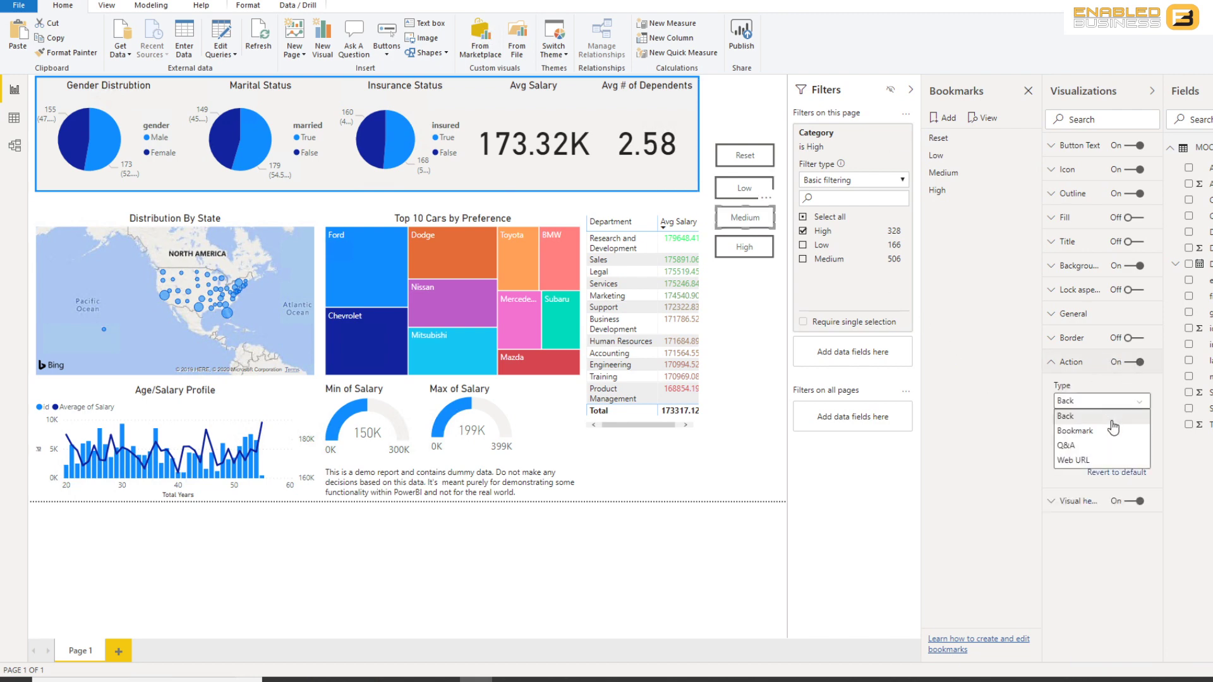
pyautogui.click(1102, 432)
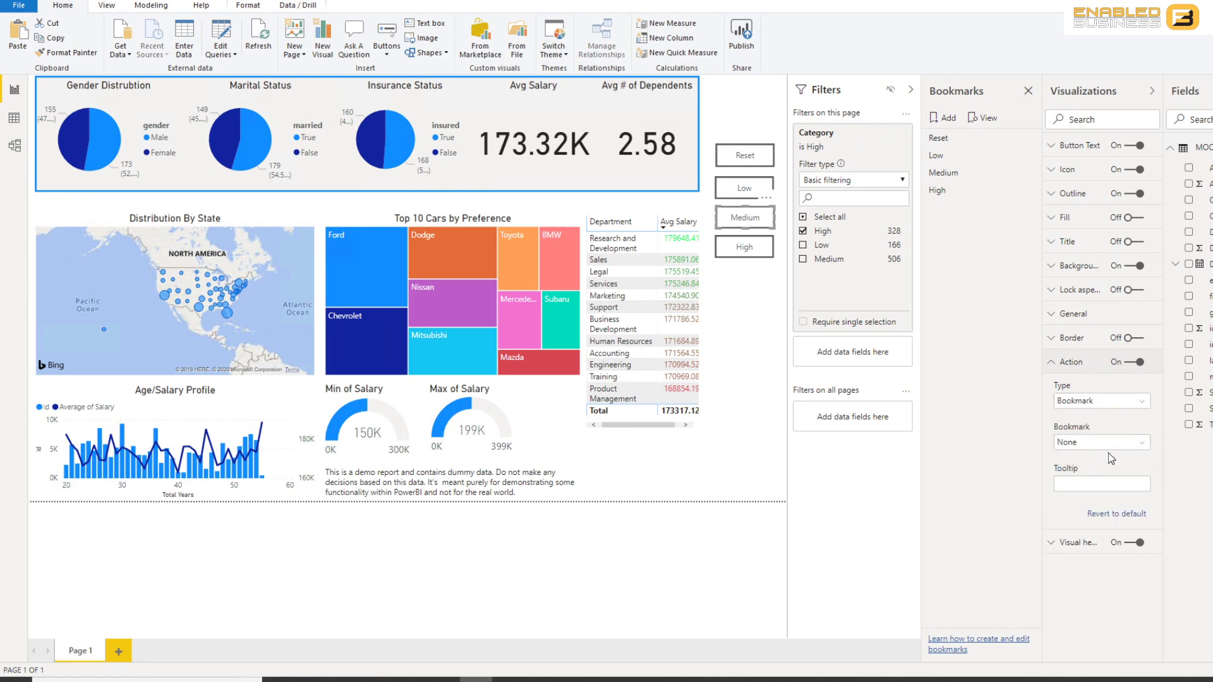
pyautogui.click(1094, 444)
pyautogui.click(1077, 504)
# - Give the High button a Bookmark action pointing to the High bookmark
pyautogui.click(744, 248)
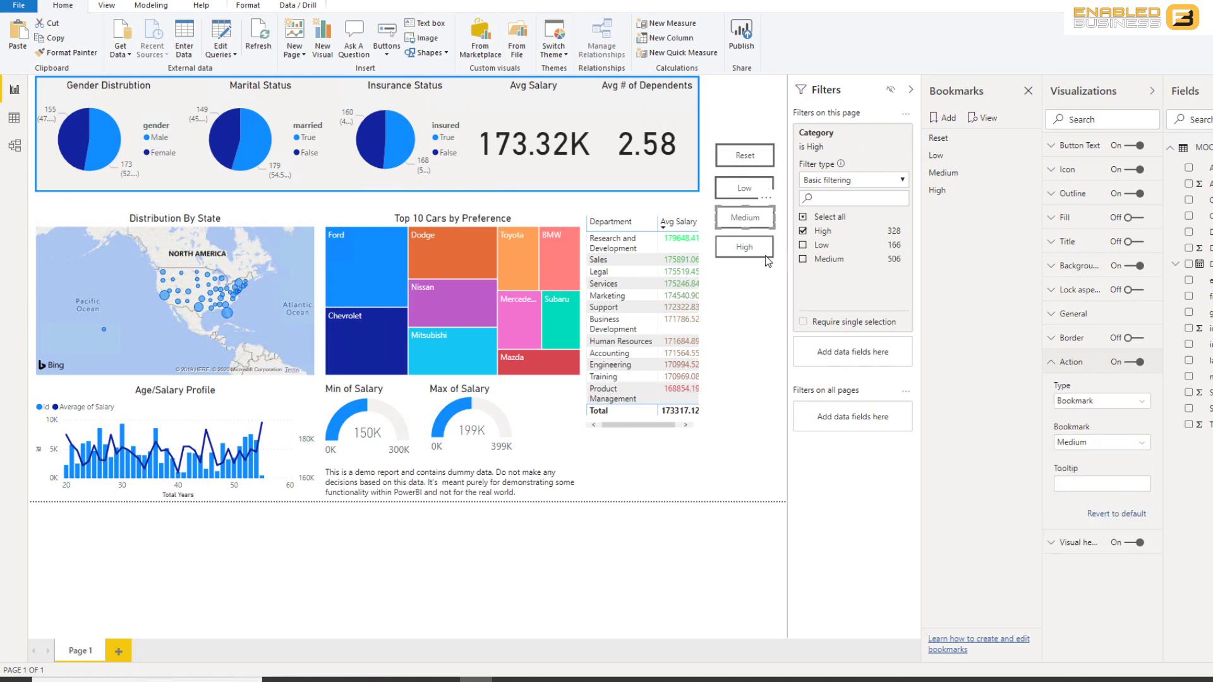
pyautogui.click(1128, 363)
pyautogui.click(1100, 401)
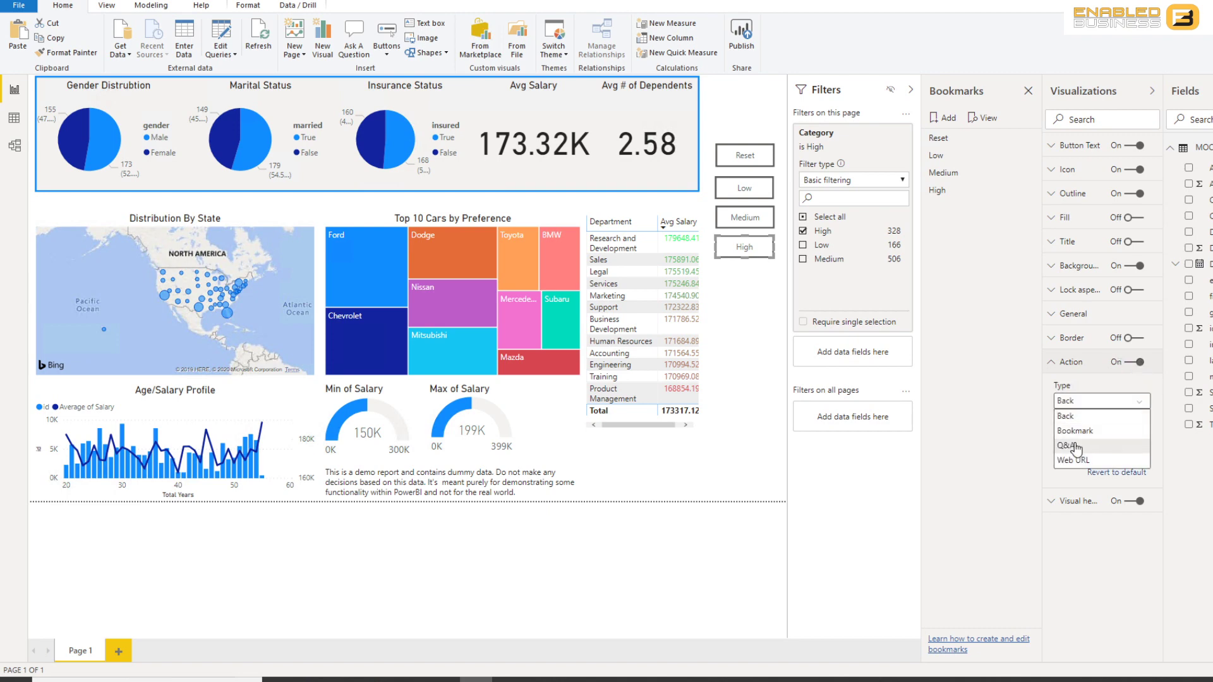
pyautogui.click(1074, 431)
pyautogui.click(1098, 444)
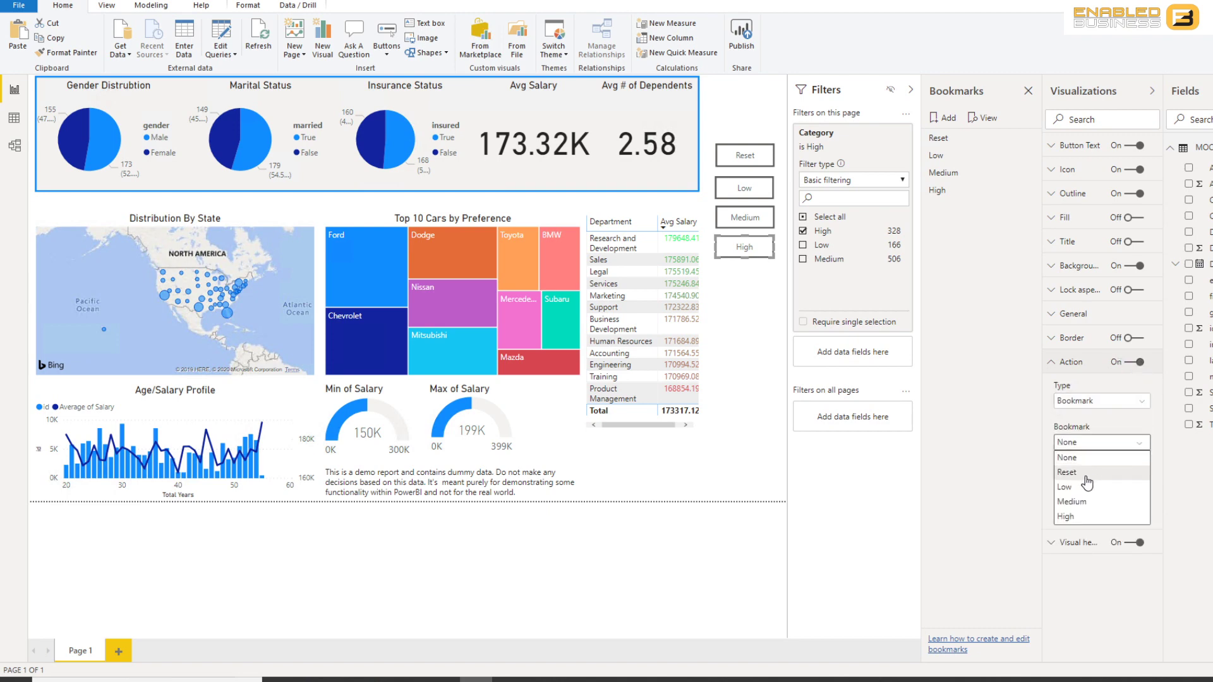
pyautogui.click(1076, 516)
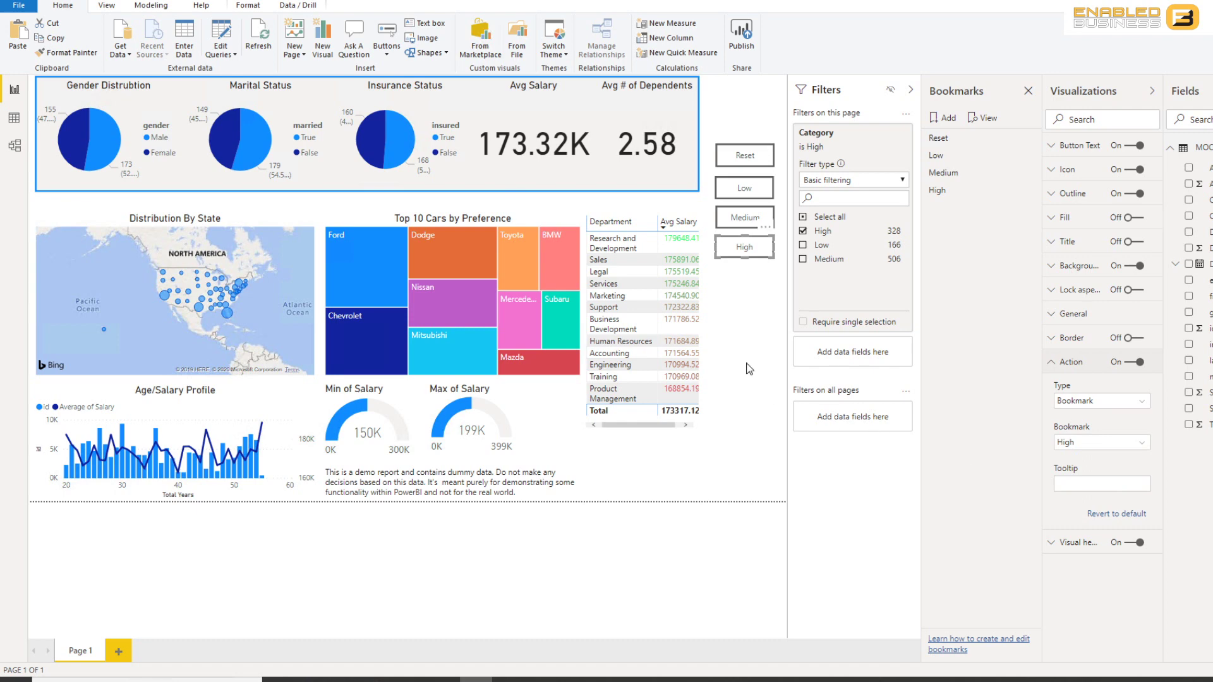
pyautogui.click(722, 286)
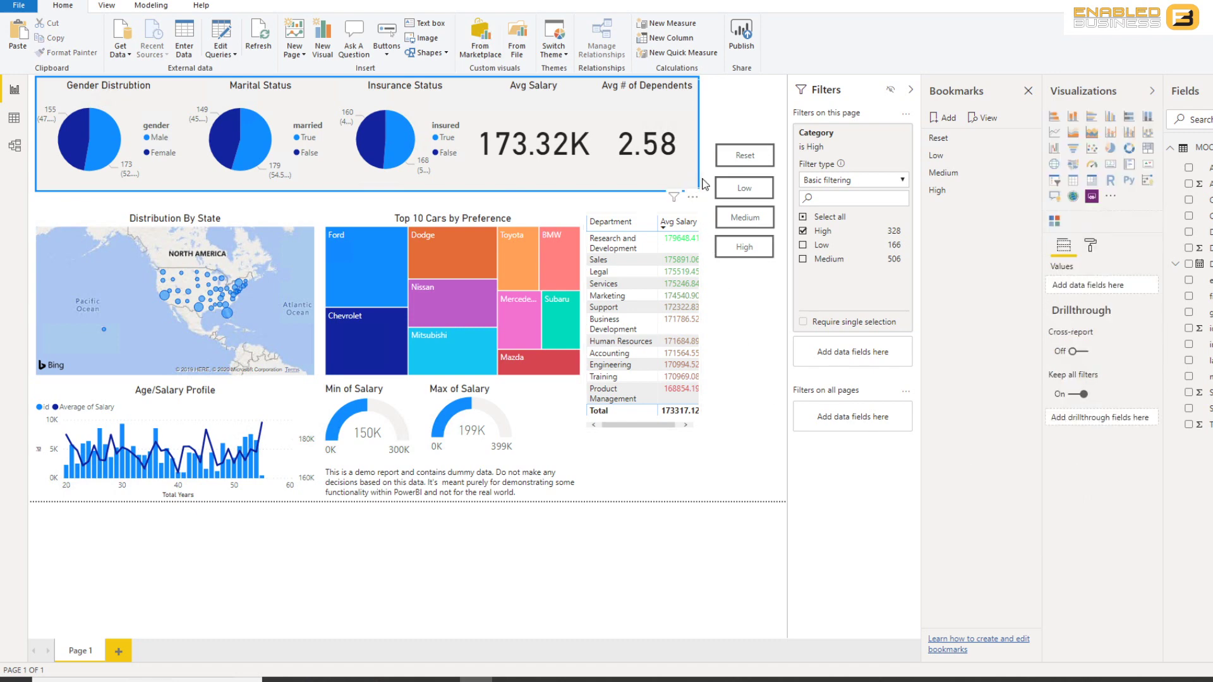
# - Ctrl+click Low, Medium and High to check each filter, then Reset to restore (All)
pyautogui.keyDown('ctrl'); pyautogui.click(744, 192); pyautogui.keyUp('ctrl')
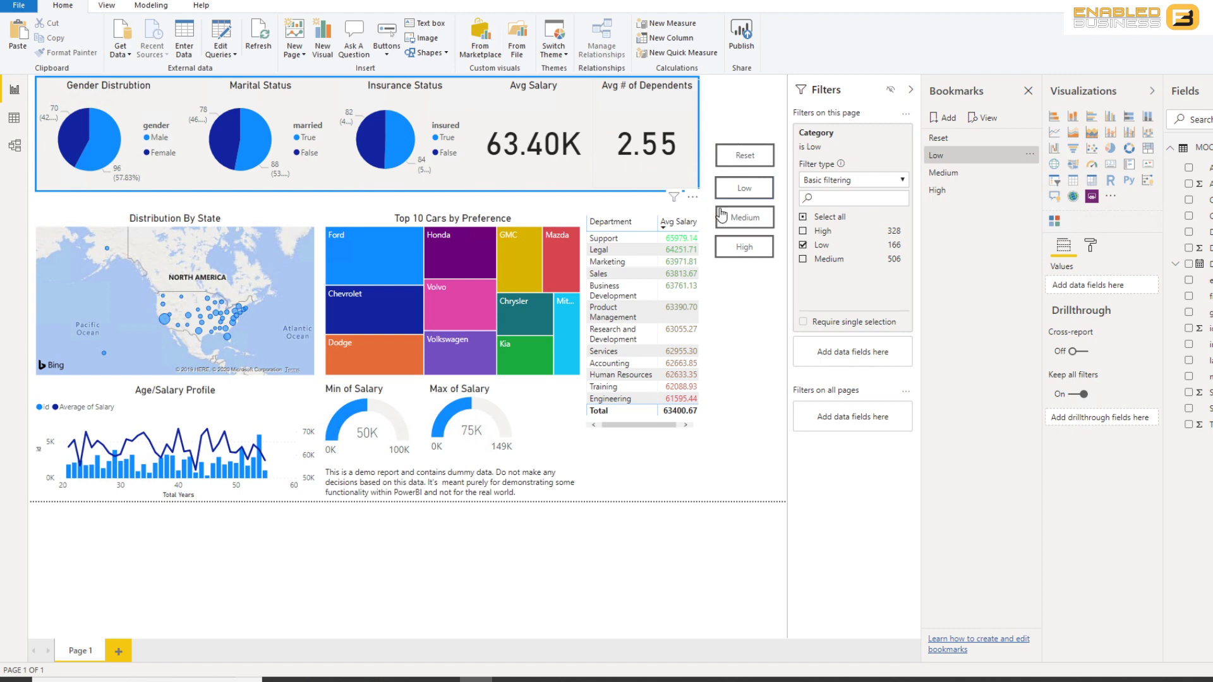
pyautogui.keyDown('ctrl'); pyautogui.click(755, 226); pyautogui.keyUp('ctrl')
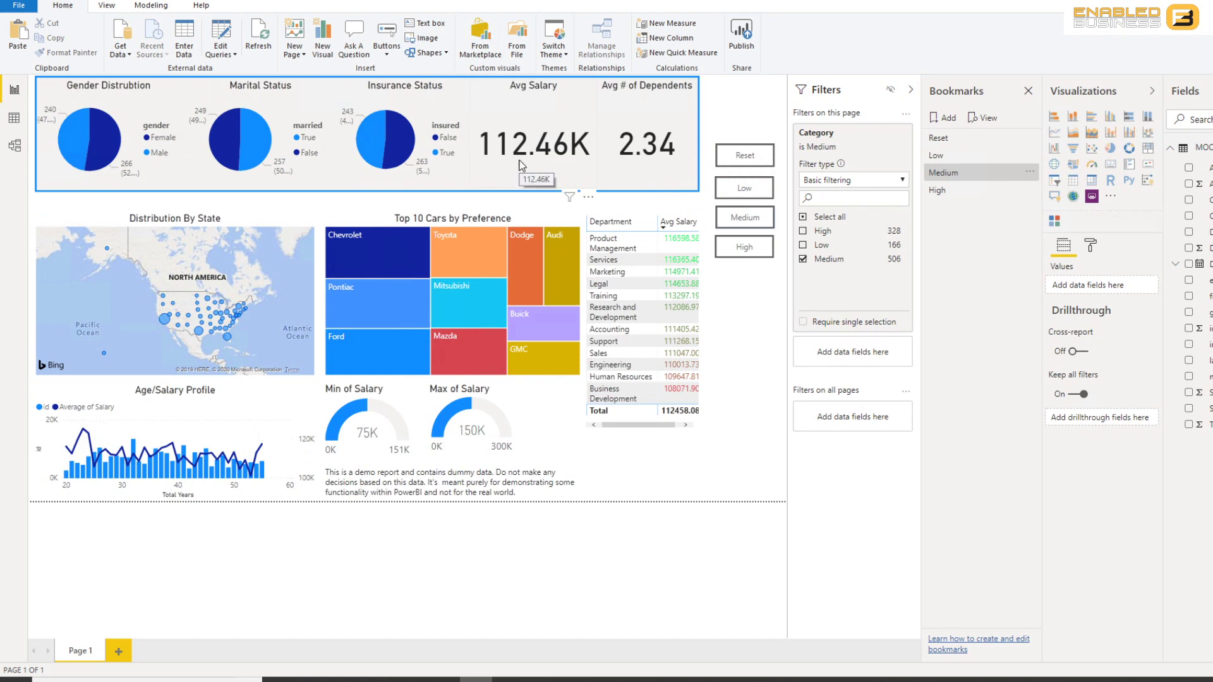
pyautogui.keyDown('ctrl'); pyautogui.click(758, 250); pyautogui.keyUp('ctrl')
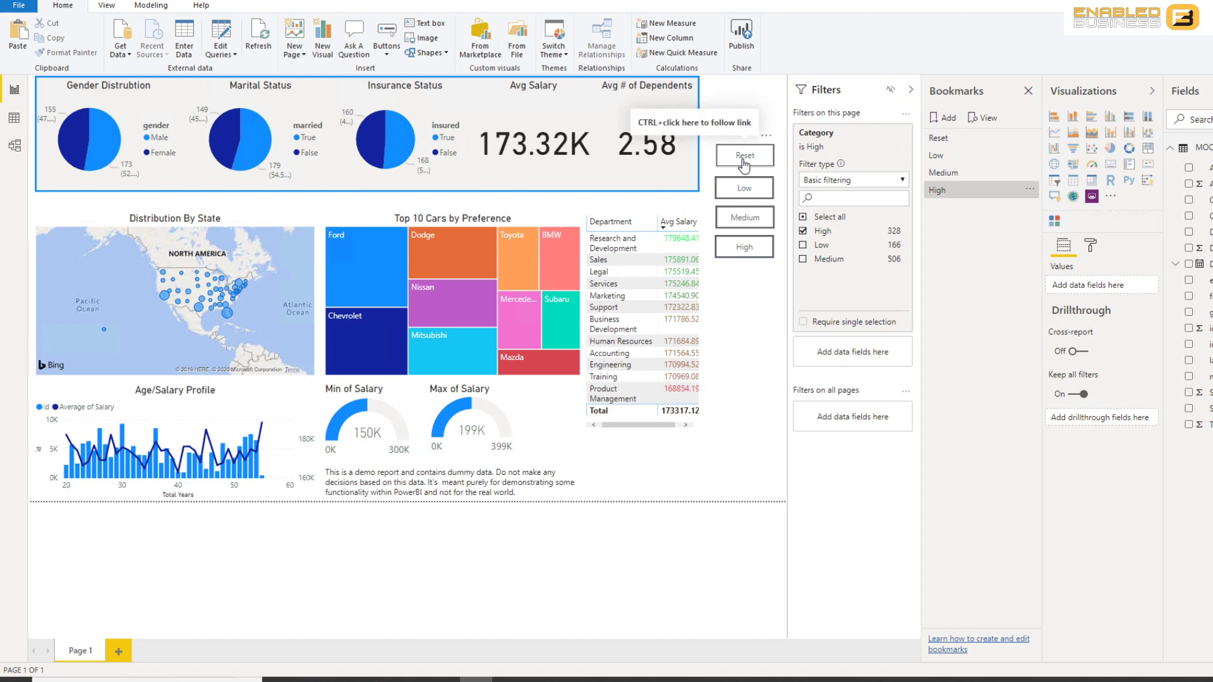
pyautogui.keyDown('ctrl'); pyautogui.click(745, 158); pyautogui.keyUp('ctrl')
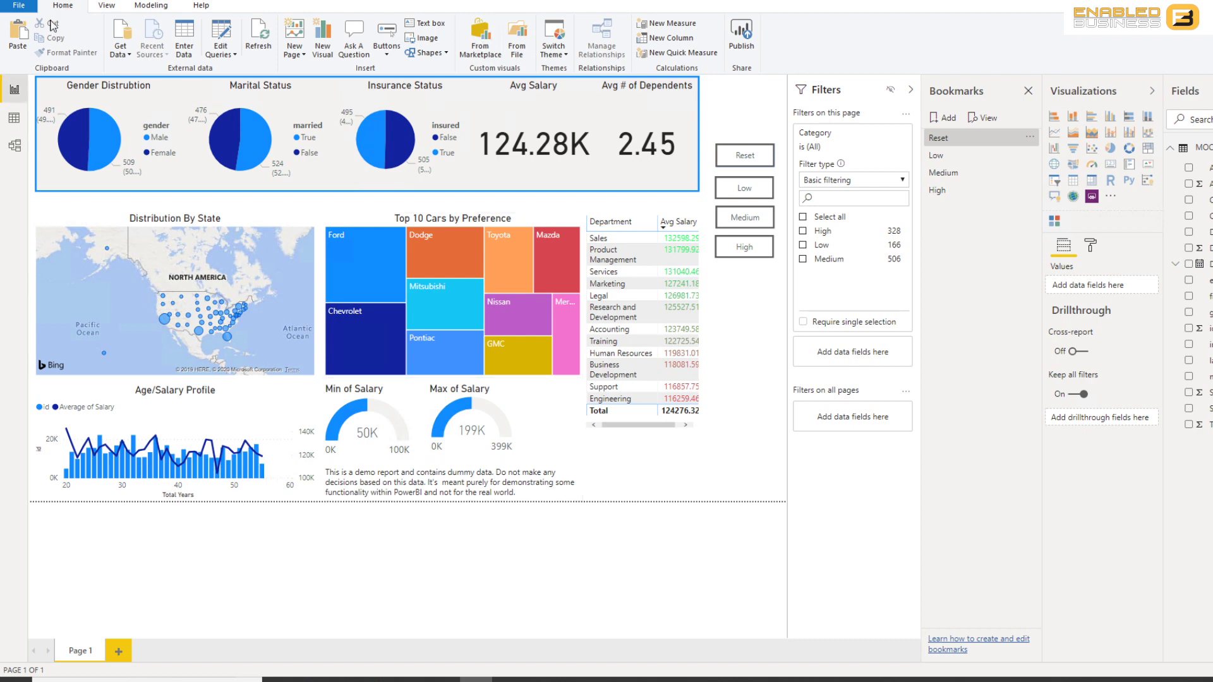
# - Show the Sync slicers pane from the View options
pyautogui.click(107, 6)
pyautogui.click(178, 53)
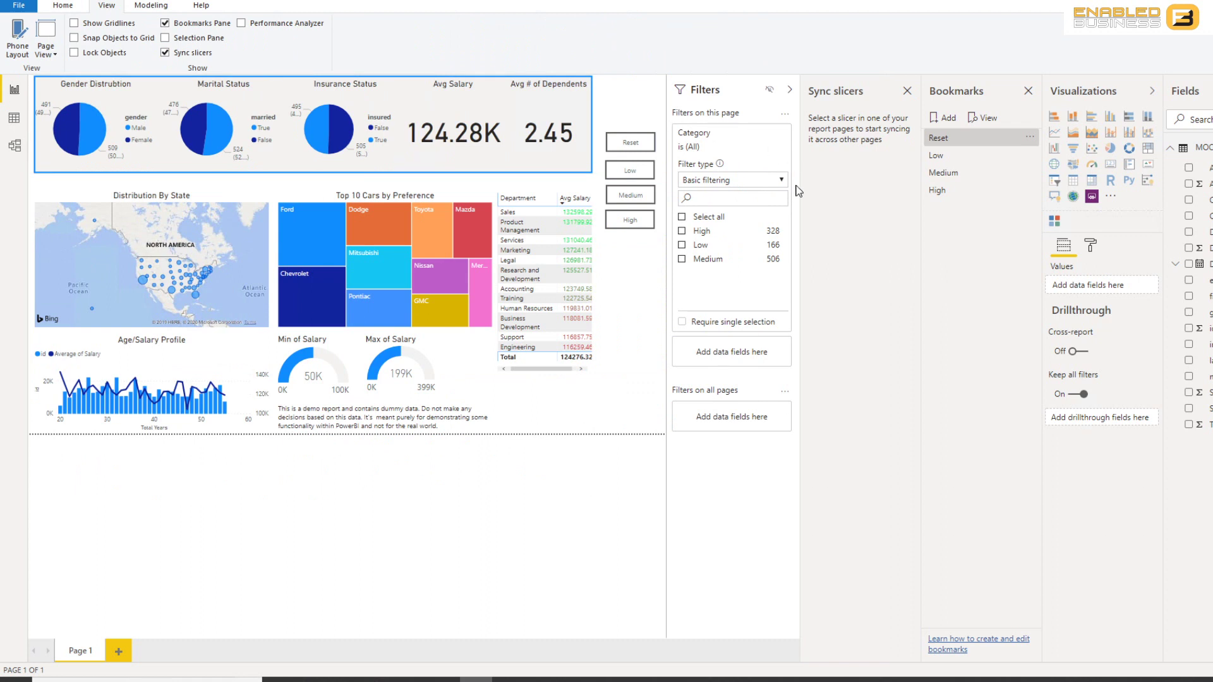